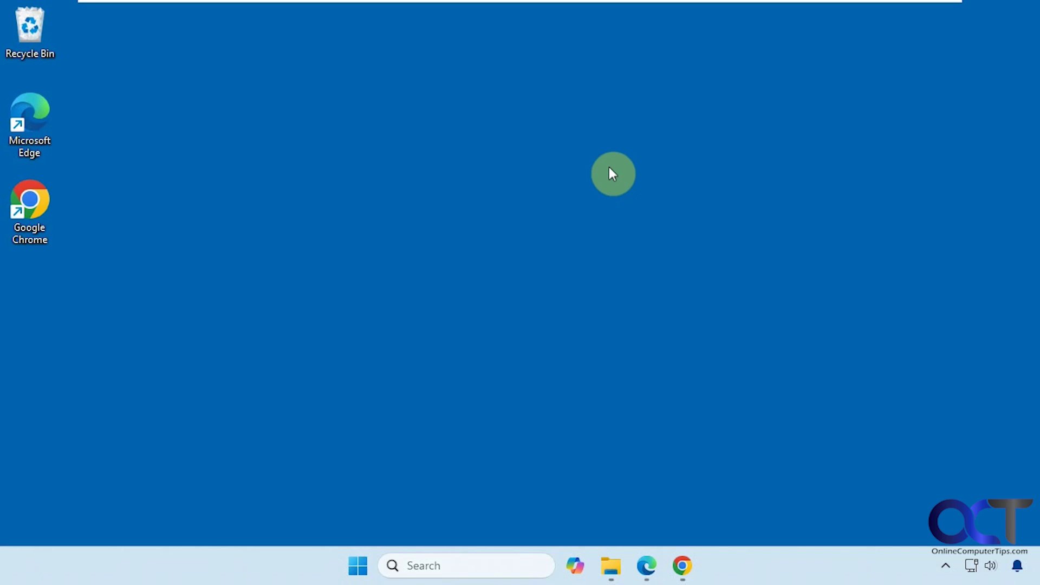
Step: Open Settings from Start and go to Apps > Installed apps, scrolling through the 38 listed apps
click(358, 566)
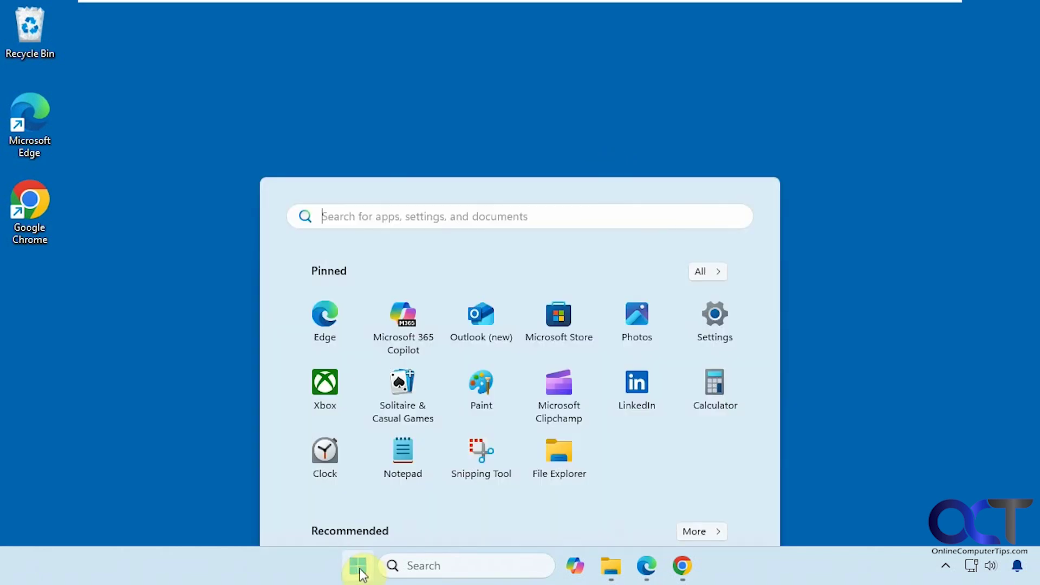
click(707, 201)
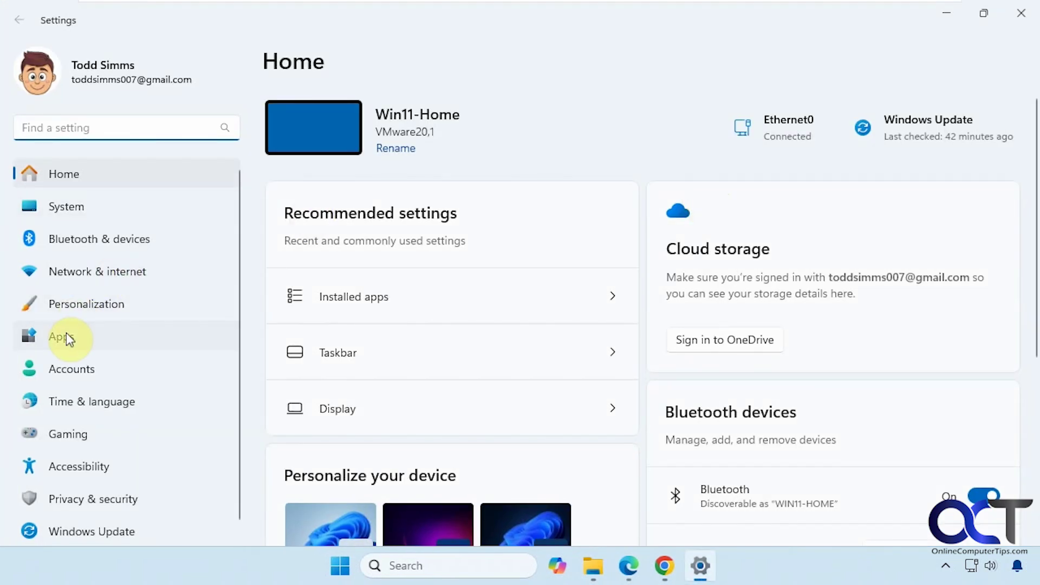
click(65, 336)
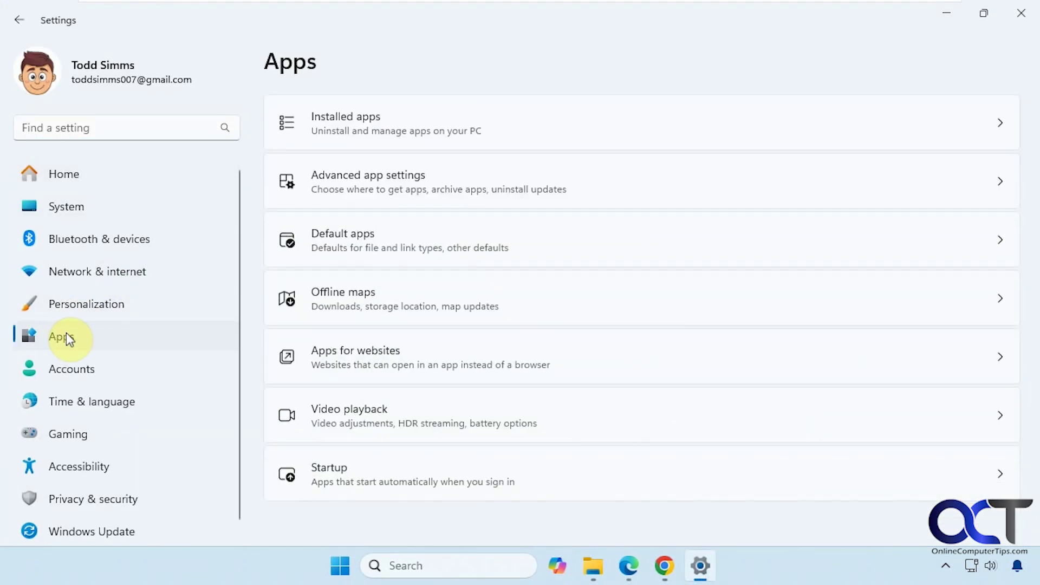
click(352, 142)
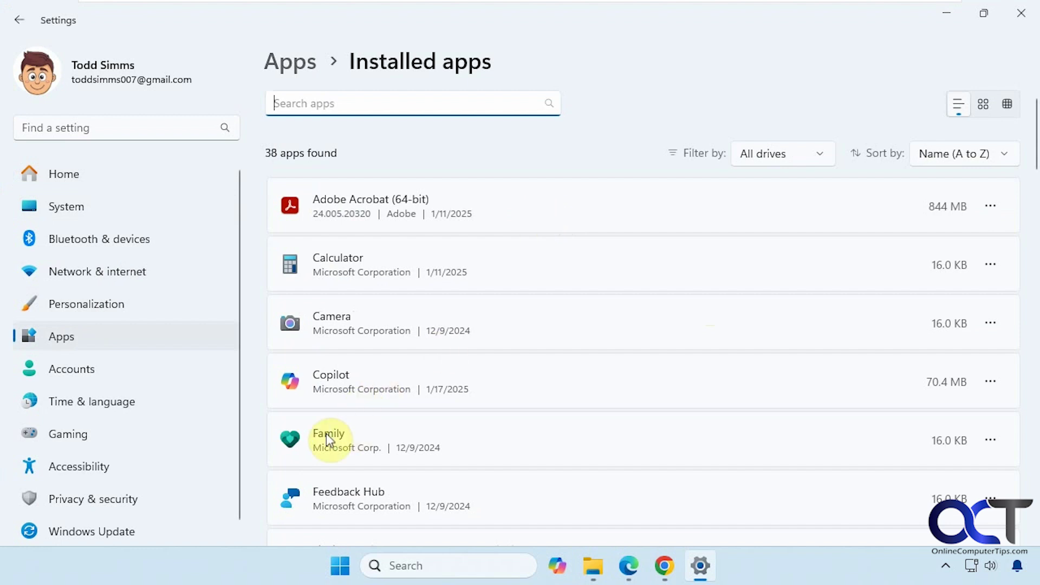
scroll(343, 444, down, 2)
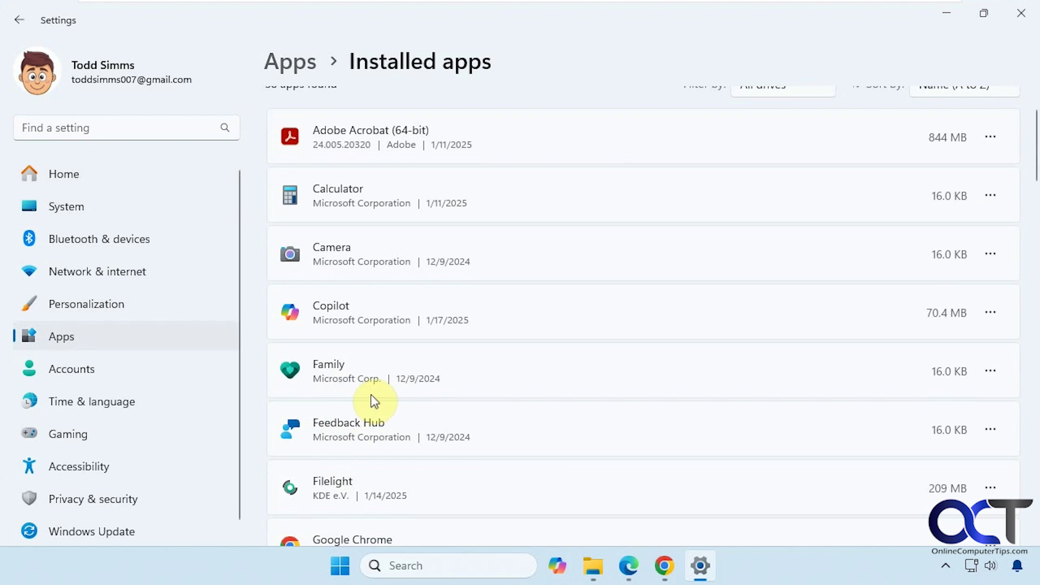
scroll(373, 401, up, 2)
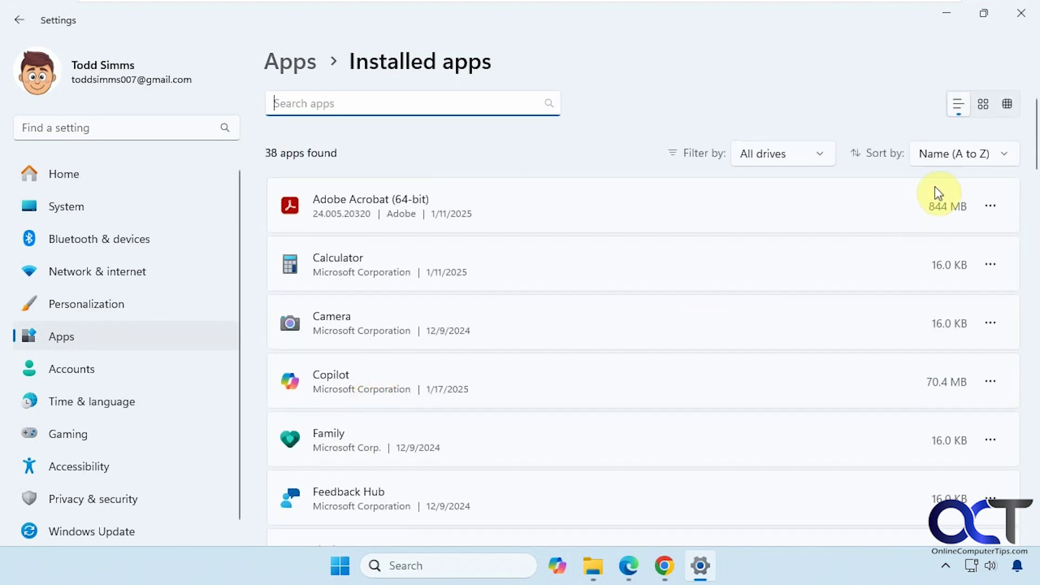
Step: Sort the installed apps by Date installed, then Size (large to small), then back to Name (A to Z)
click(974, 157)
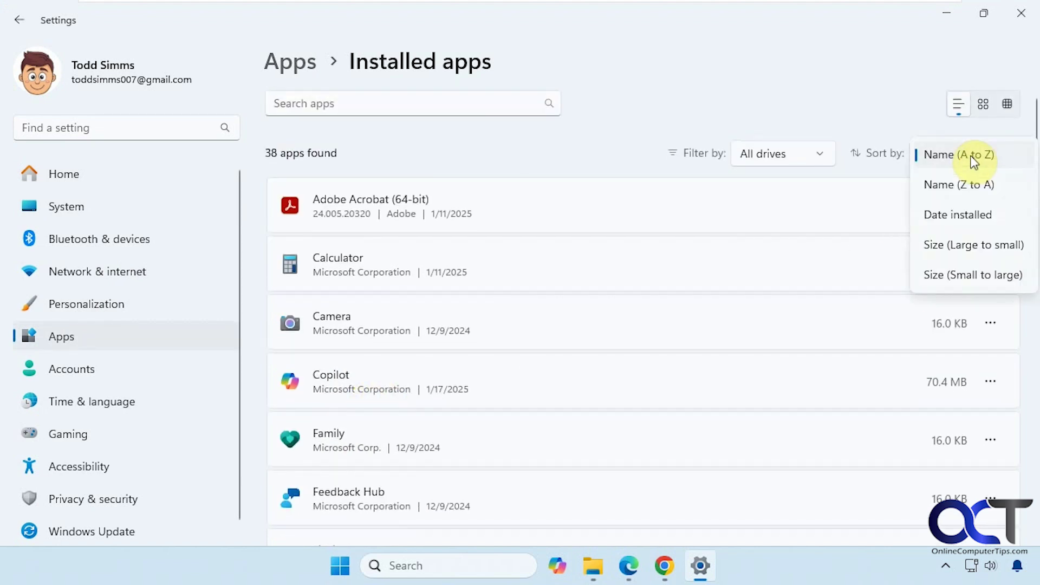
click(963, 216)
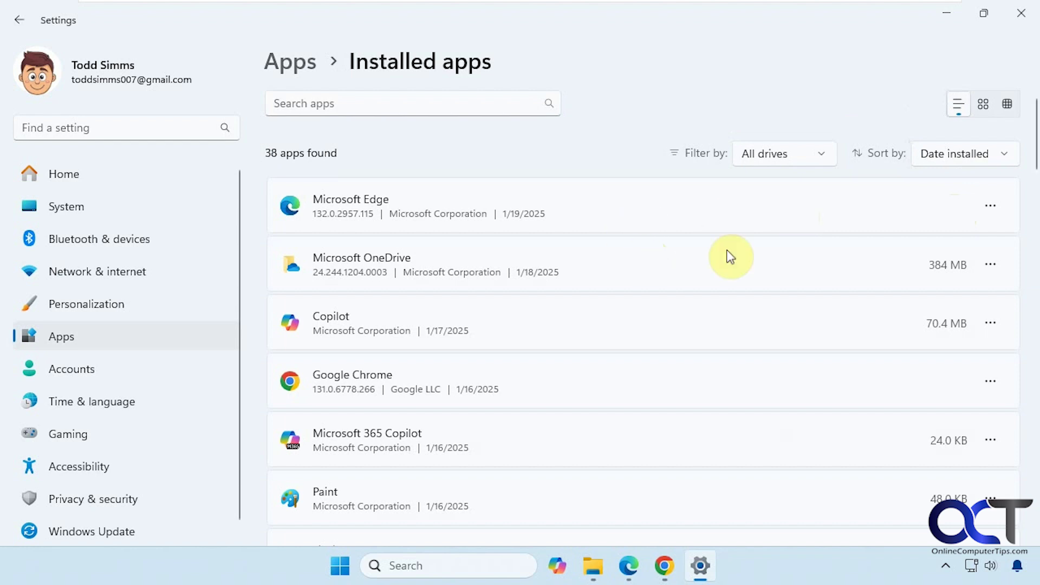
click(944, 165)
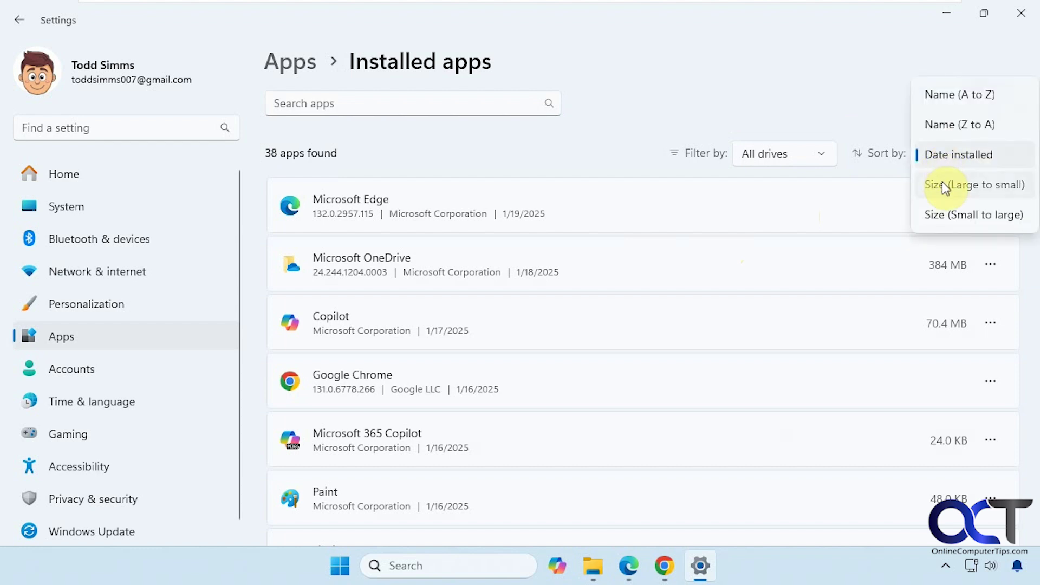
click(943, 185)
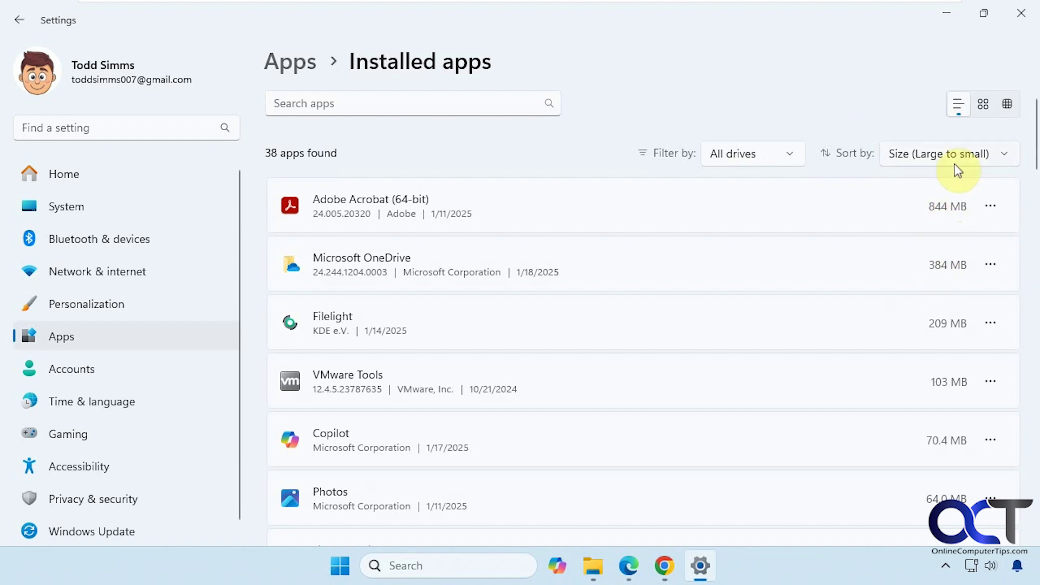
click(953, 157)
click(948, 66)
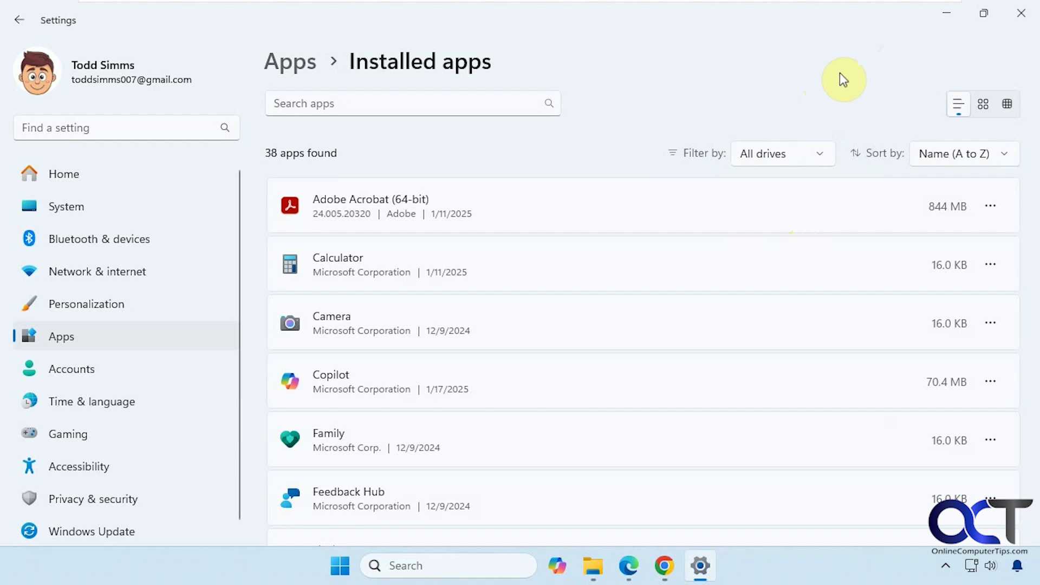
Step: Search 'control' and open Control Panel's Programs and Features
click(416, 558)
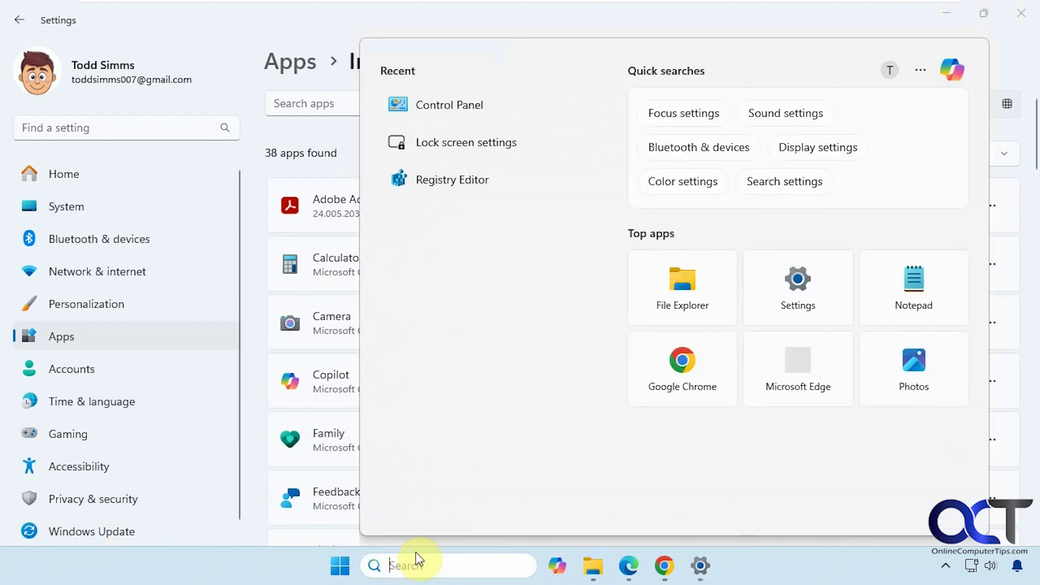
text(control)
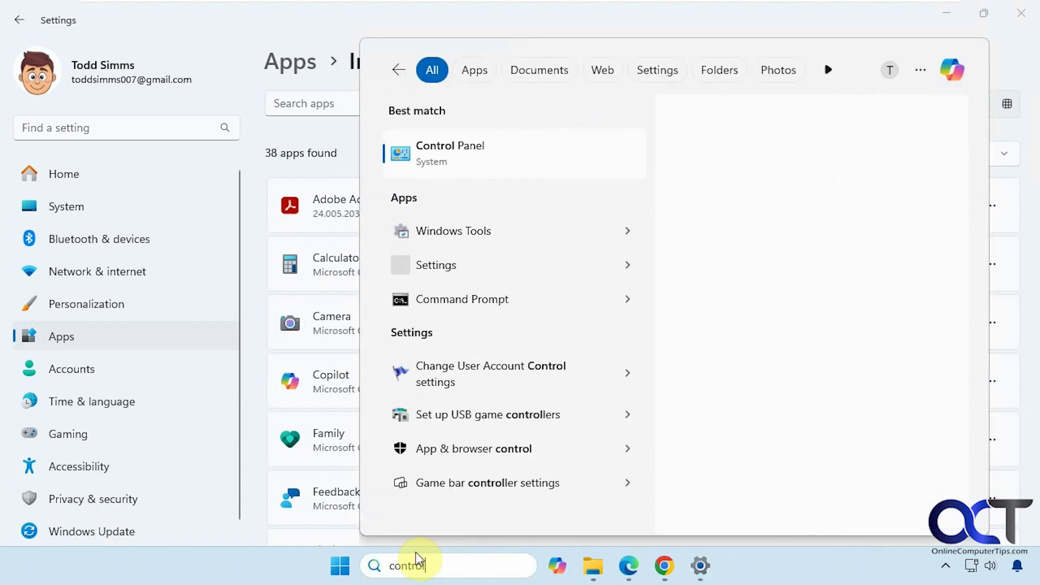
click(458, 162)
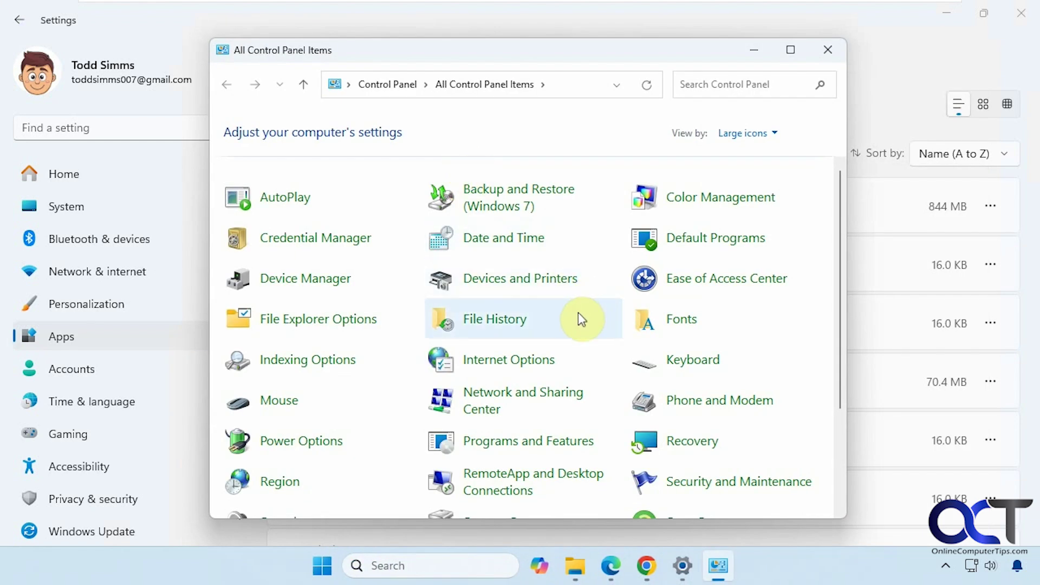
scroll(577, 314, down, 1)
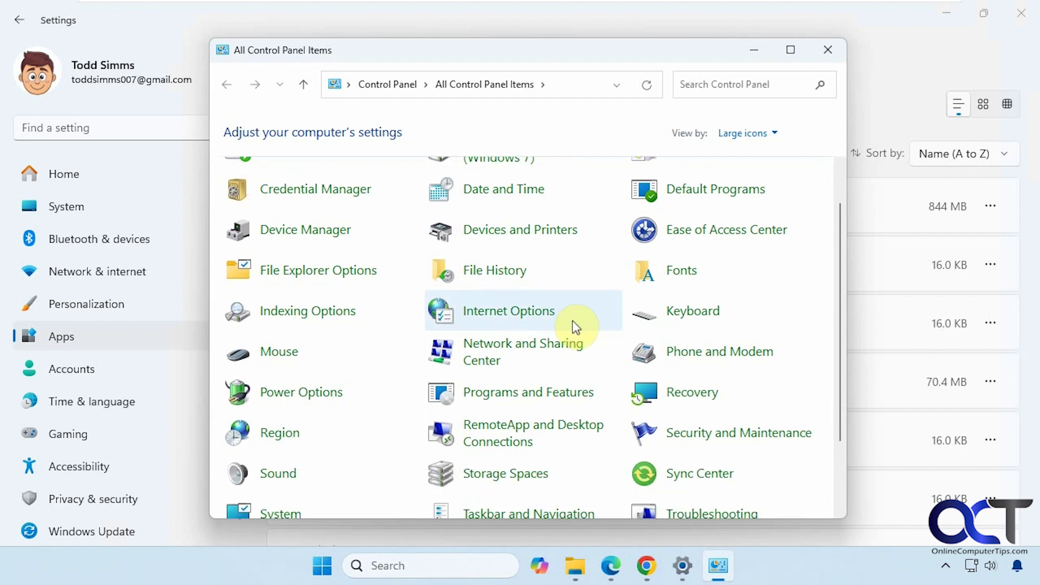
click(538, 395)
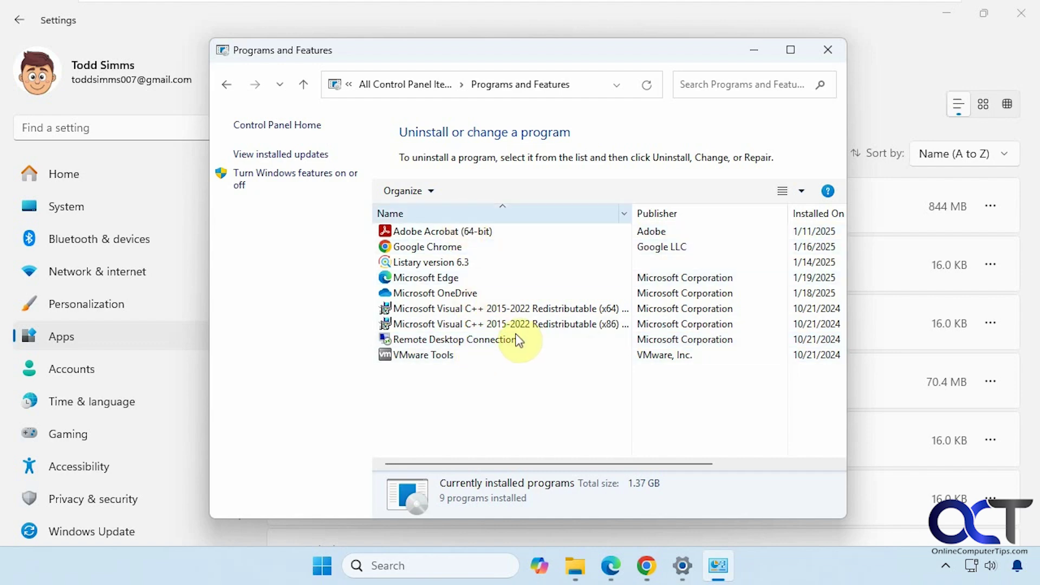
Step: Glance over the Settings Installed apps list, then minimize Settings
click(1019, 224)
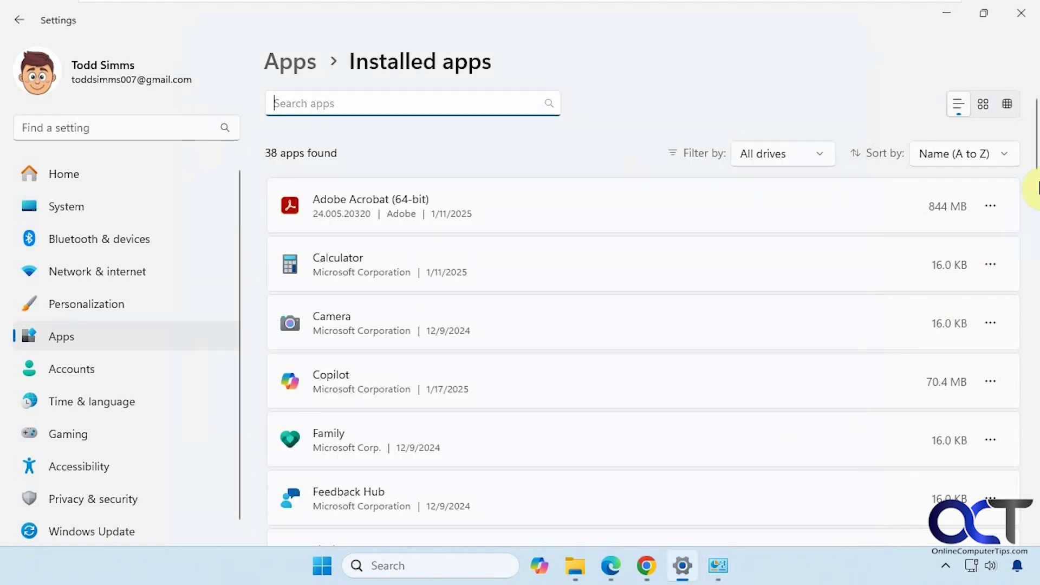
drag(1035, 153, 1036, 311)
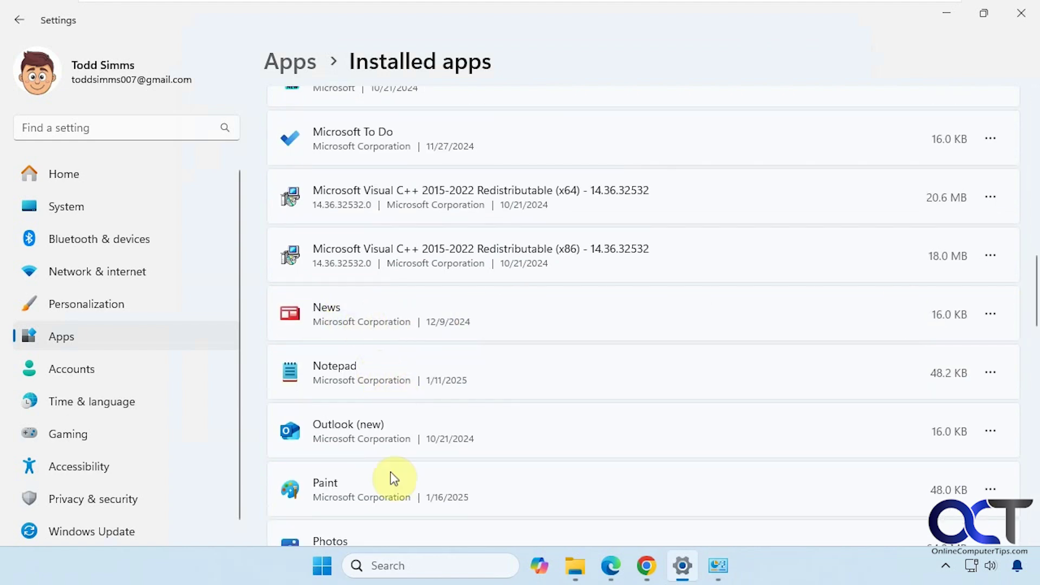
click(957, 19)
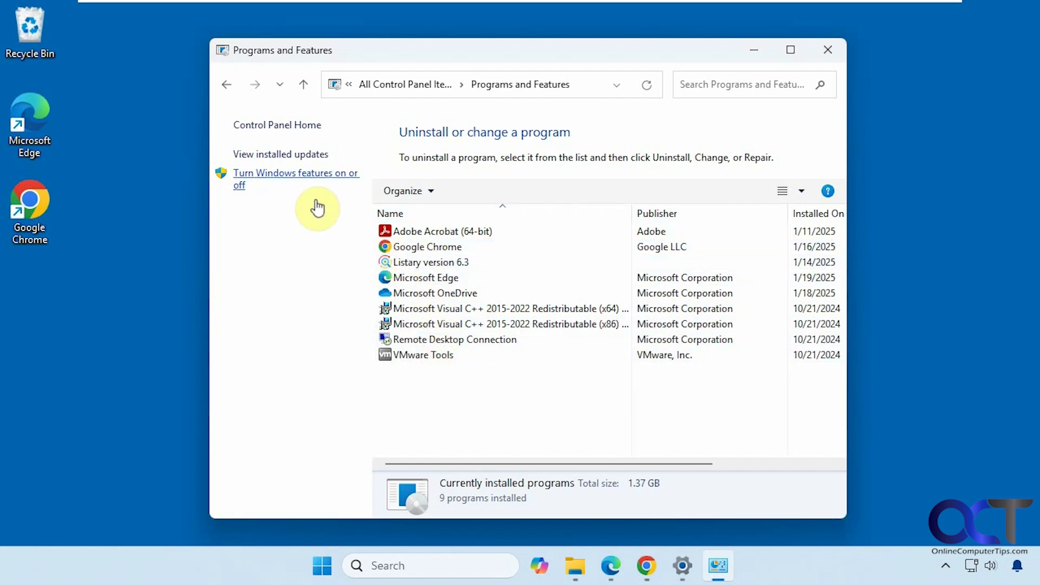
Step: View the installed Windows updates, then clear the windows and bring up the 7-zip.org download page
click(280, 155)
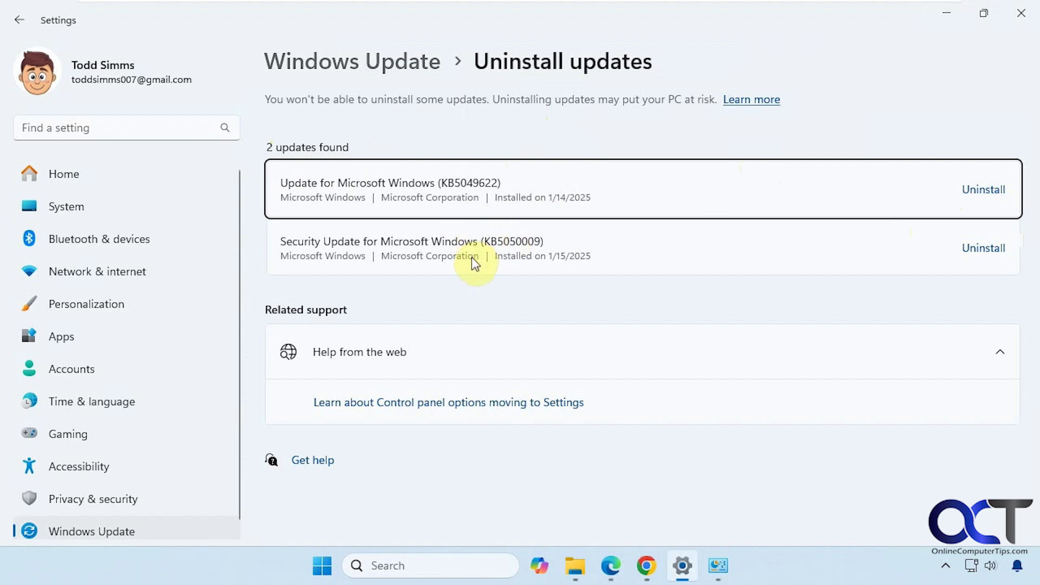
click(946, 16)
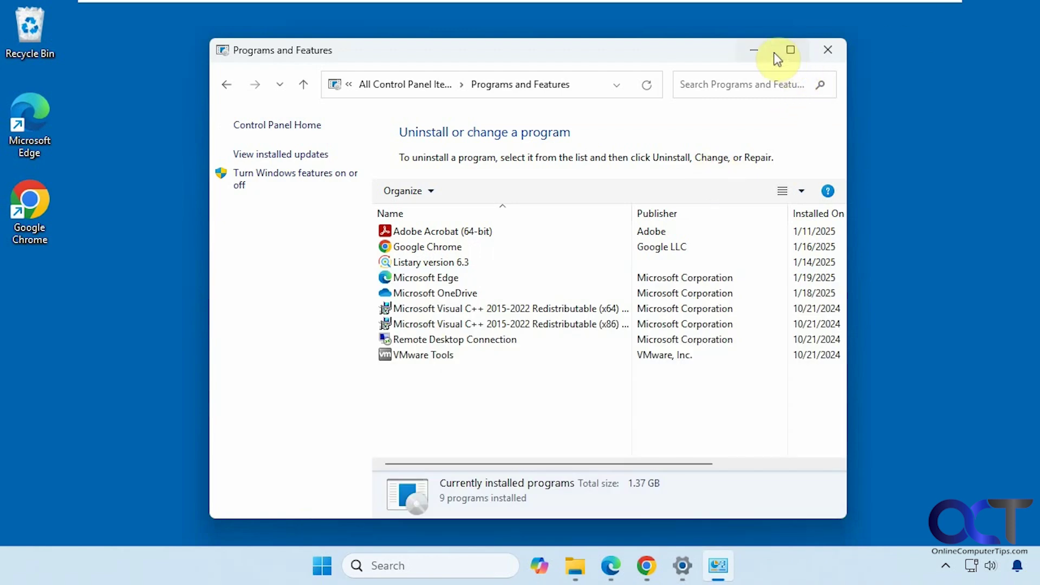
click(754, 50)
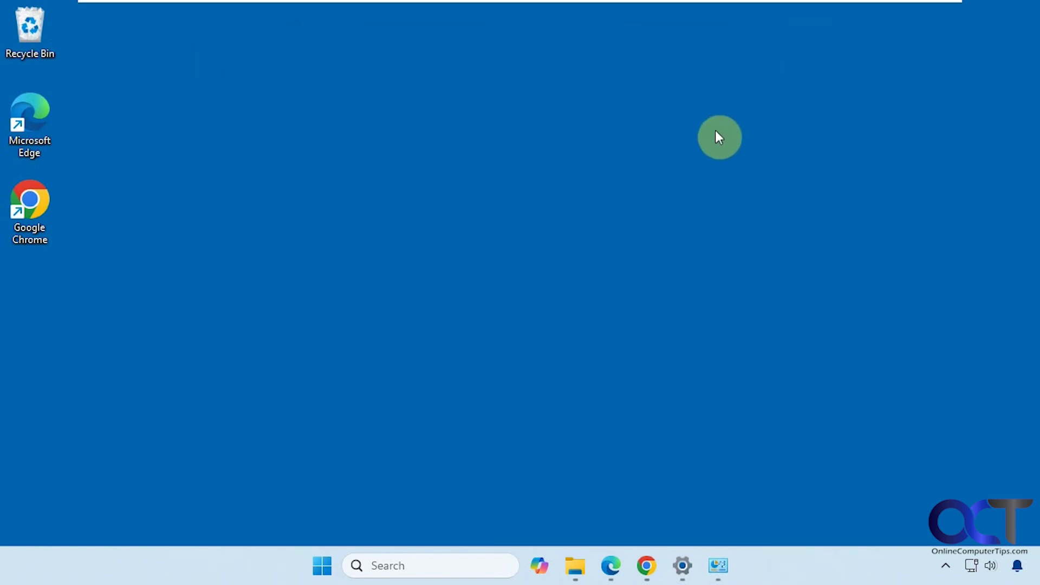
click(619, 565)
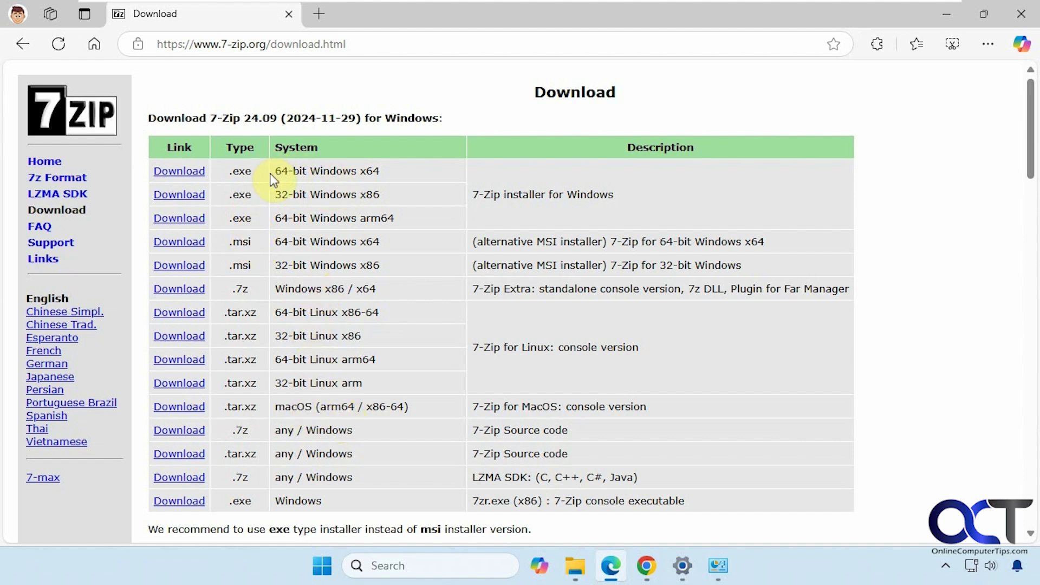
Step: Download the 64-bit installer 7z2409-x64.exe and save it to the Desktop folder
click(178, 172)
click(773, 128)
click(275, 201)
click(889, 426)
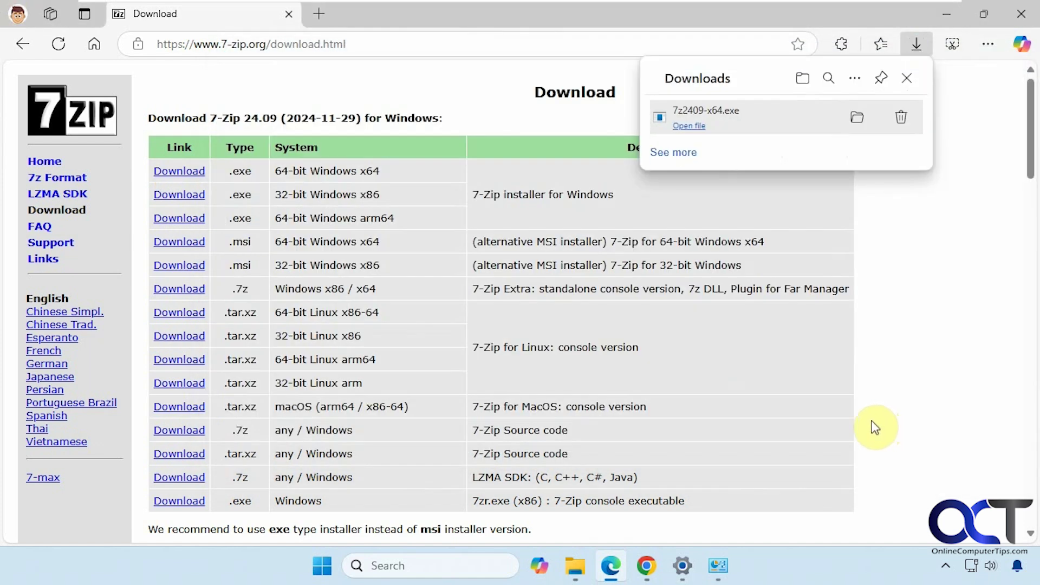
Step: Run 7z2409-x64.exe from the desktop and approve the User Account Control prompt
click(947, 14)
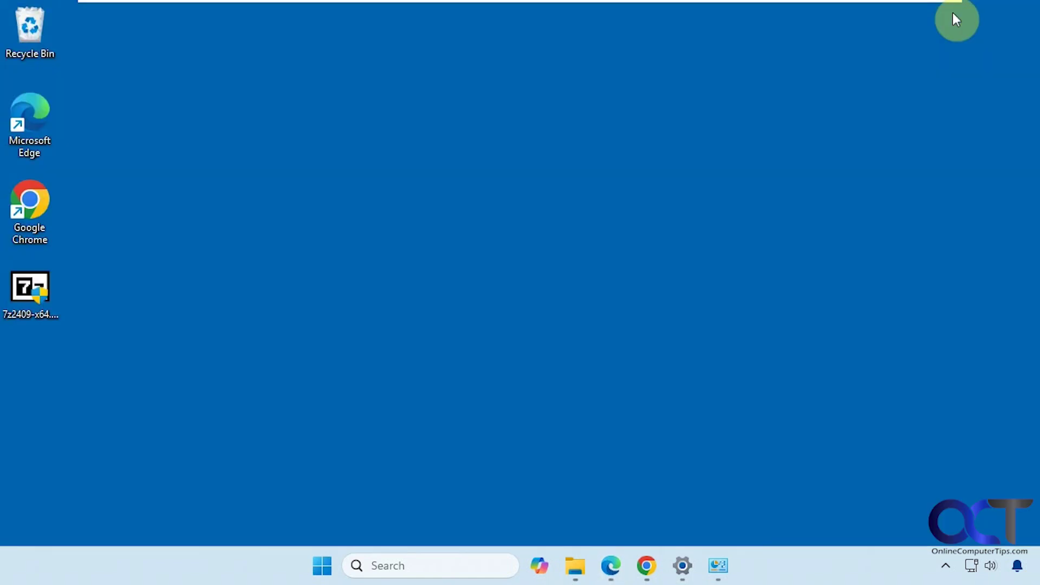
click(33, 312)
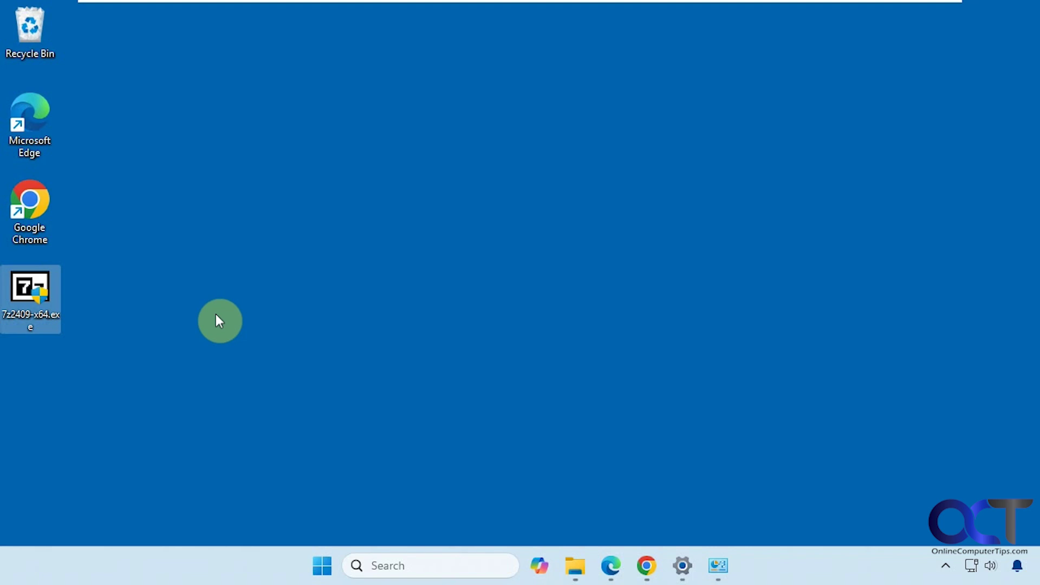
double_click(32, 304)
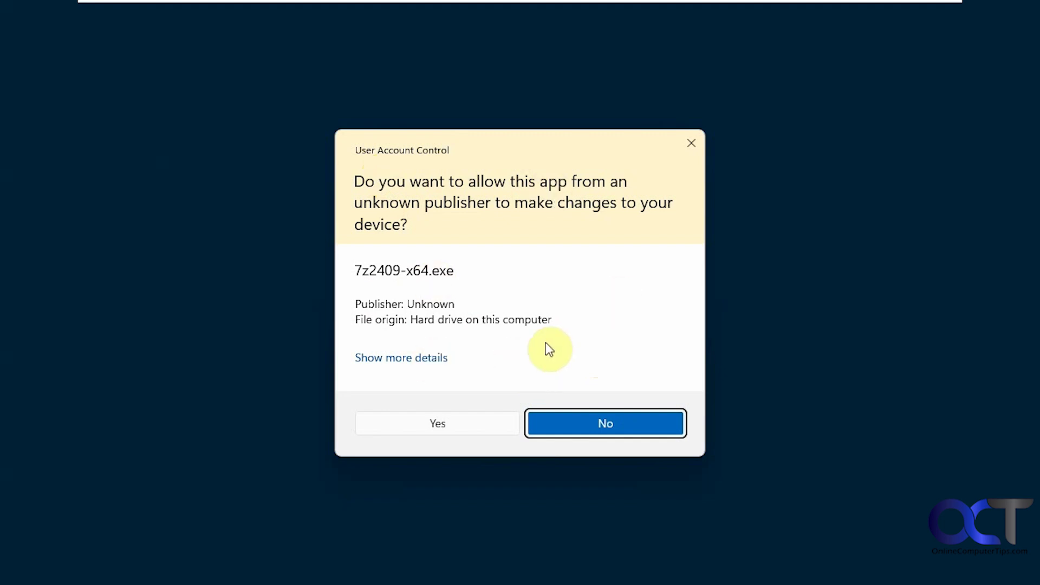
click(438, 422)
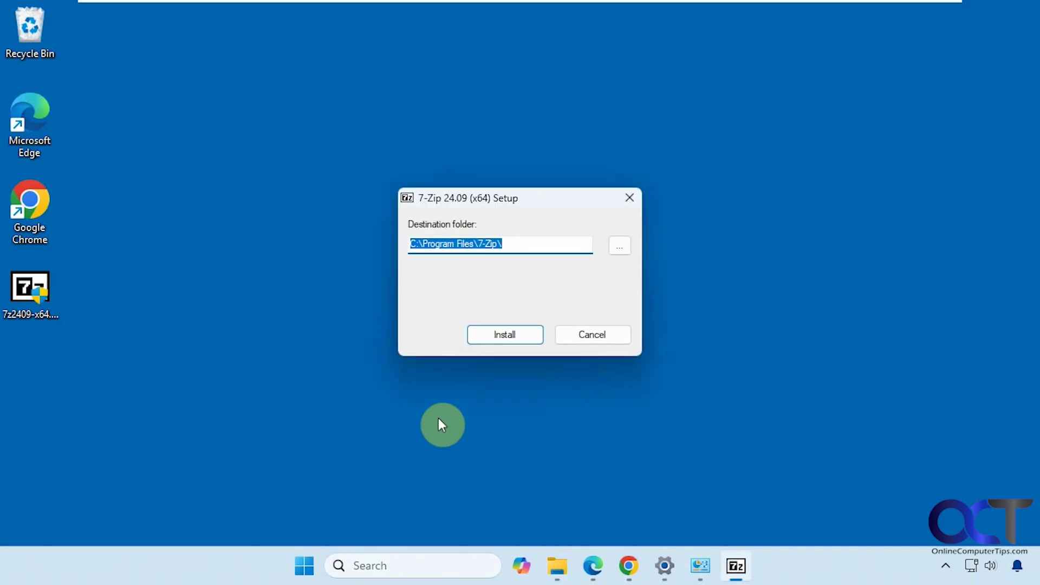
Step: Open a new maximized File Explorer window on Local Disk (C:)
click(527, 242)
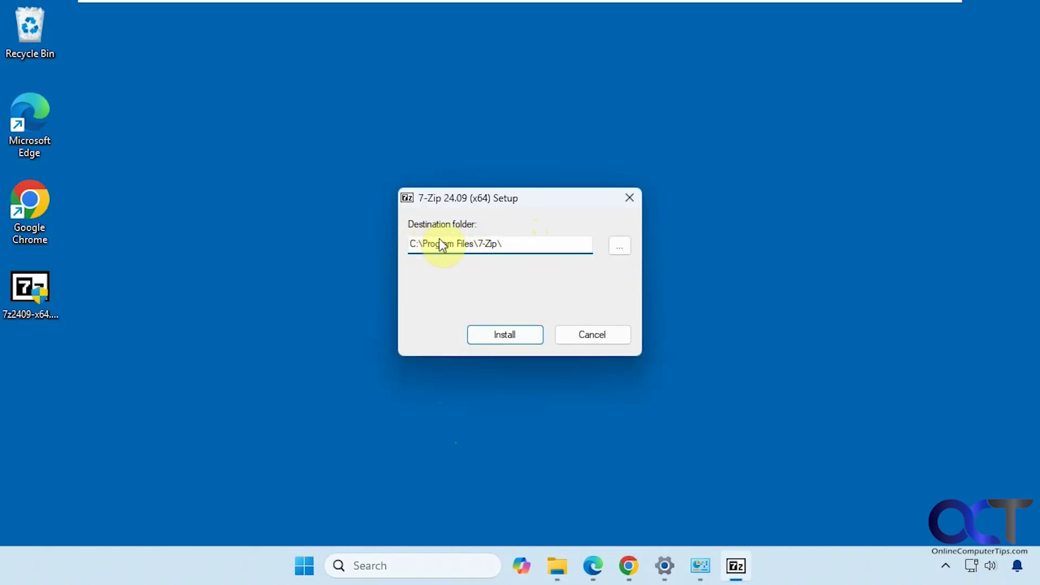
right_click(557, 566)
click(538, 473)
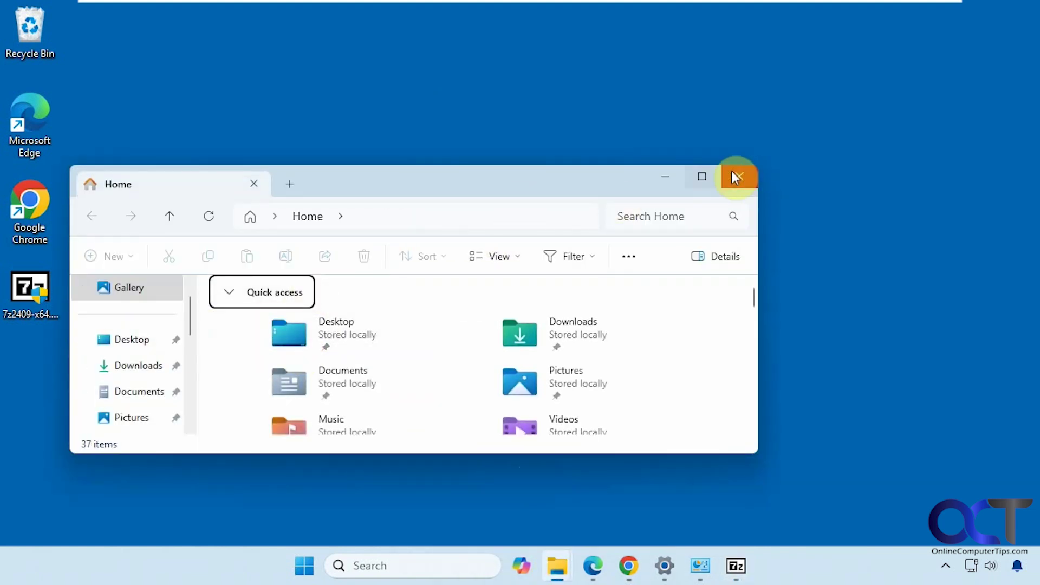
click(702, 176)
click(87, 378)
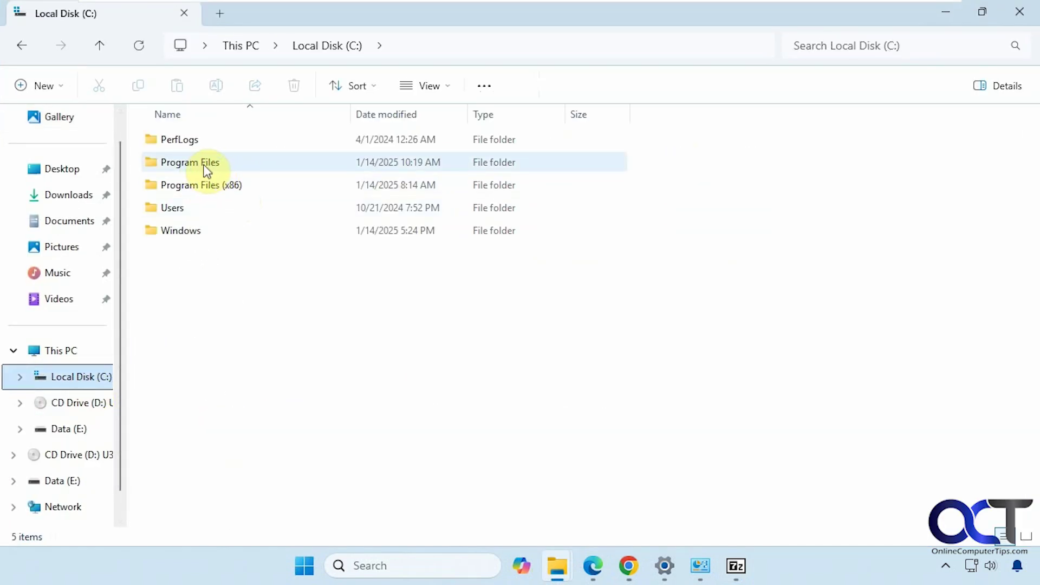
Step: Browse into C:\Program Files, then minimize Explorer to return to the 7-Zip setup
mouse_move(225, 190)
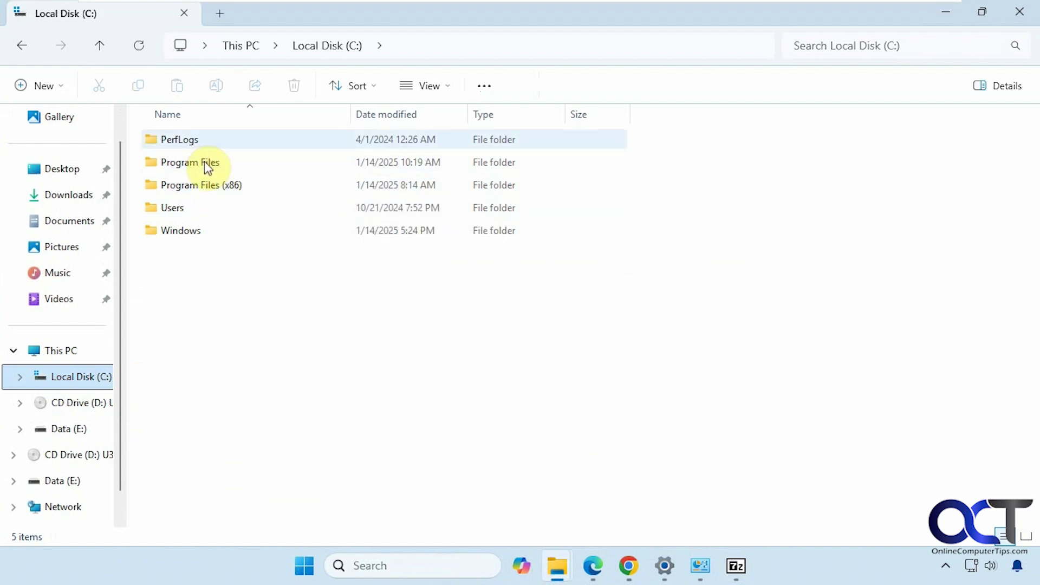
click(944, 14)
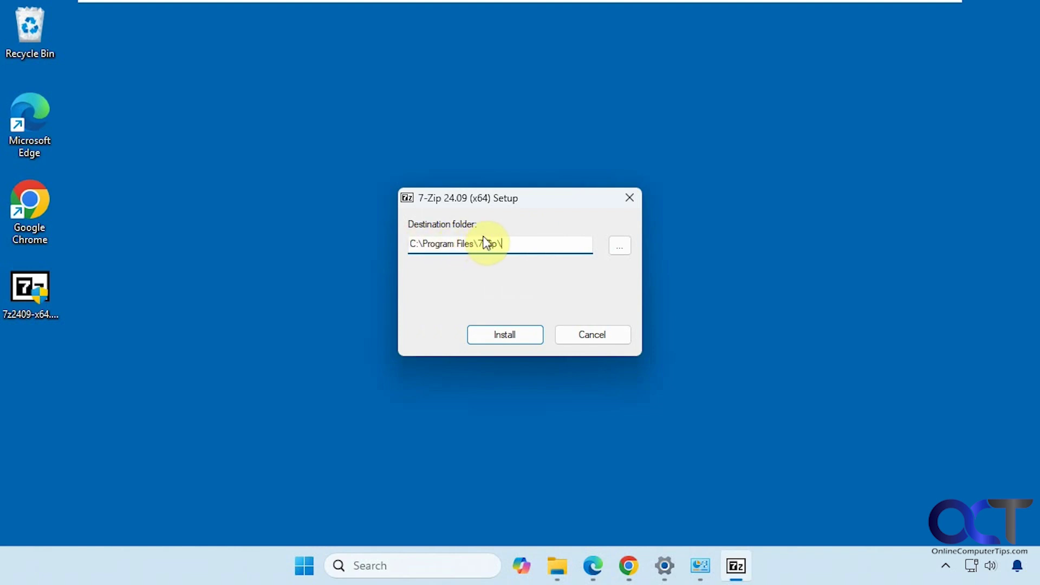
mouse_move(564, 560)
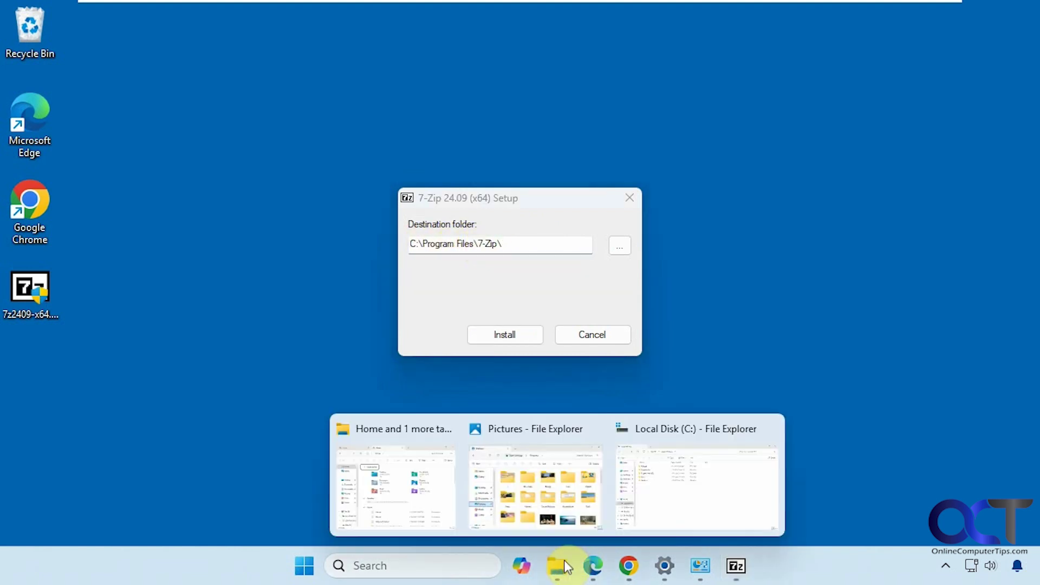
click(657, 508)
double_click(206, 163)
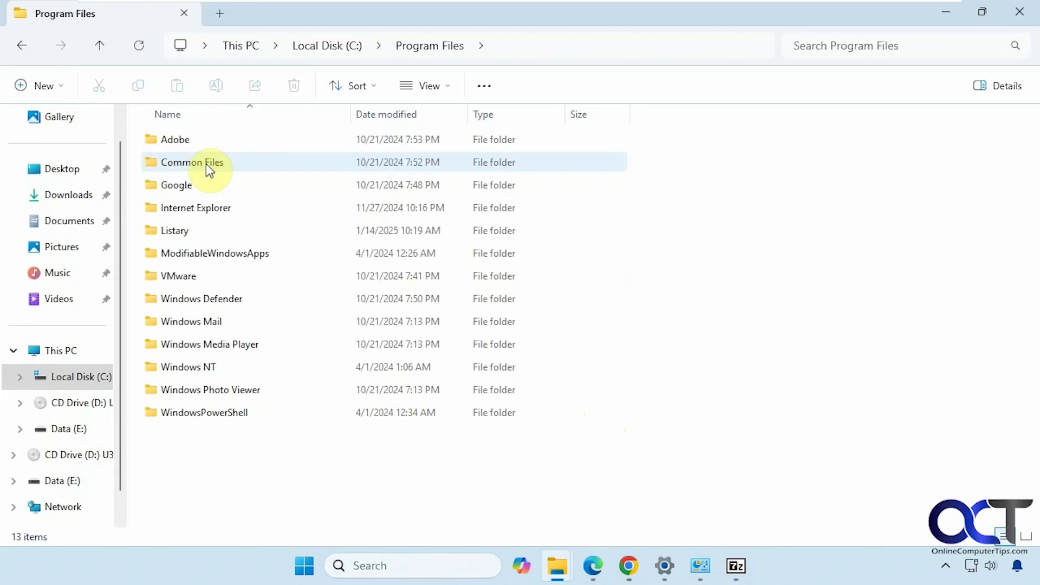
click(946, 12)
Step: Install 7-Zip 24.09, then launch and close 7-Zip File Manager from Start's All apps list
click(507, 338)
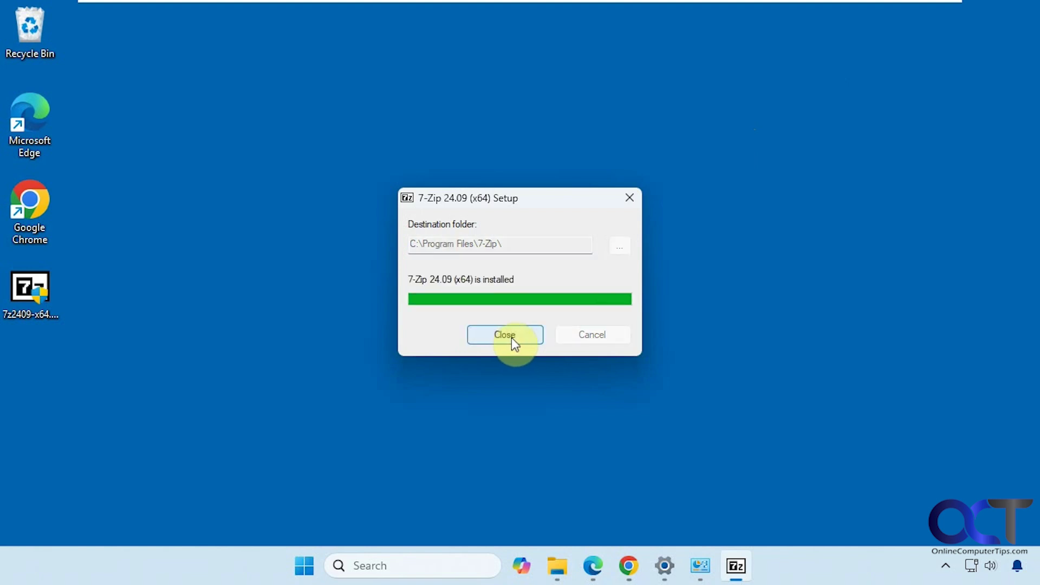
click(512, 337)
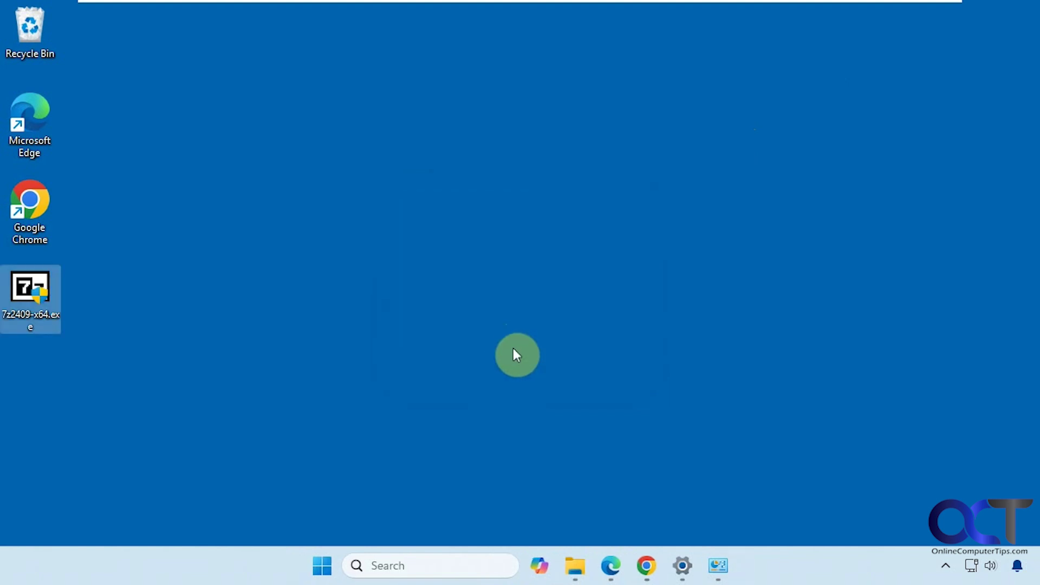
click(321, 565)
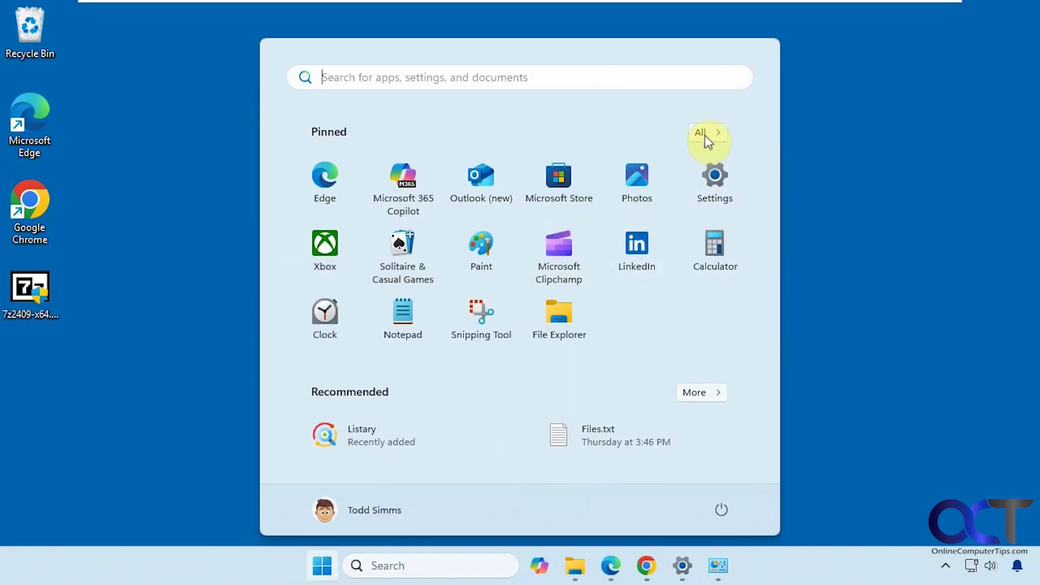
click(704, 135)
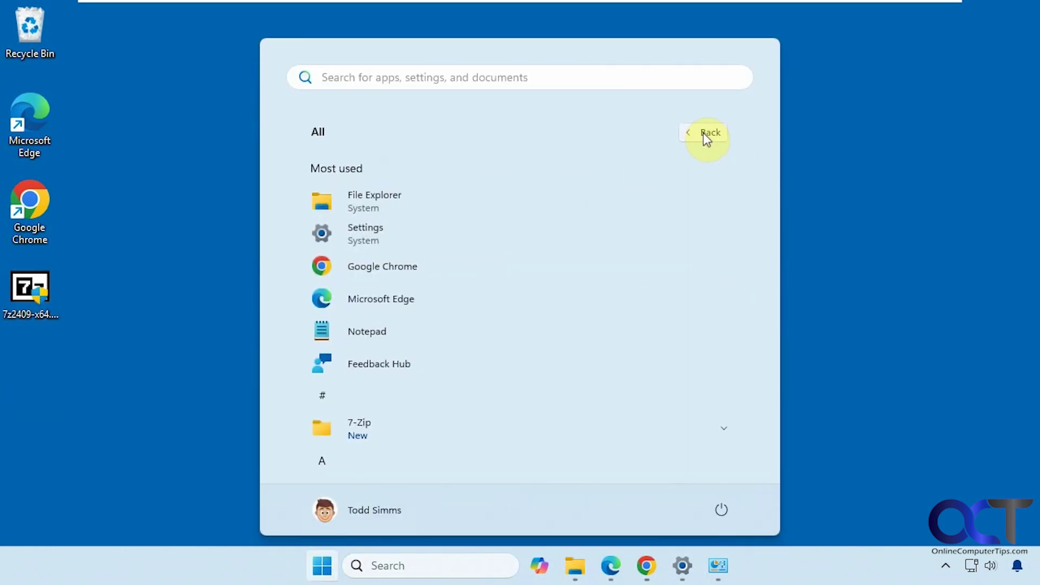
scroll(379, 434, down, 1)
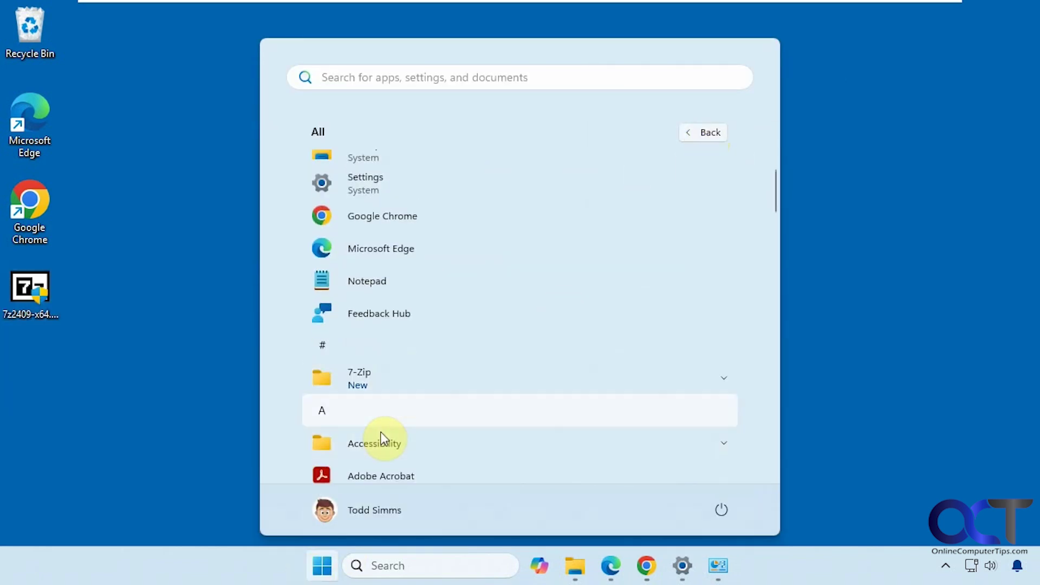
click(378, 379)
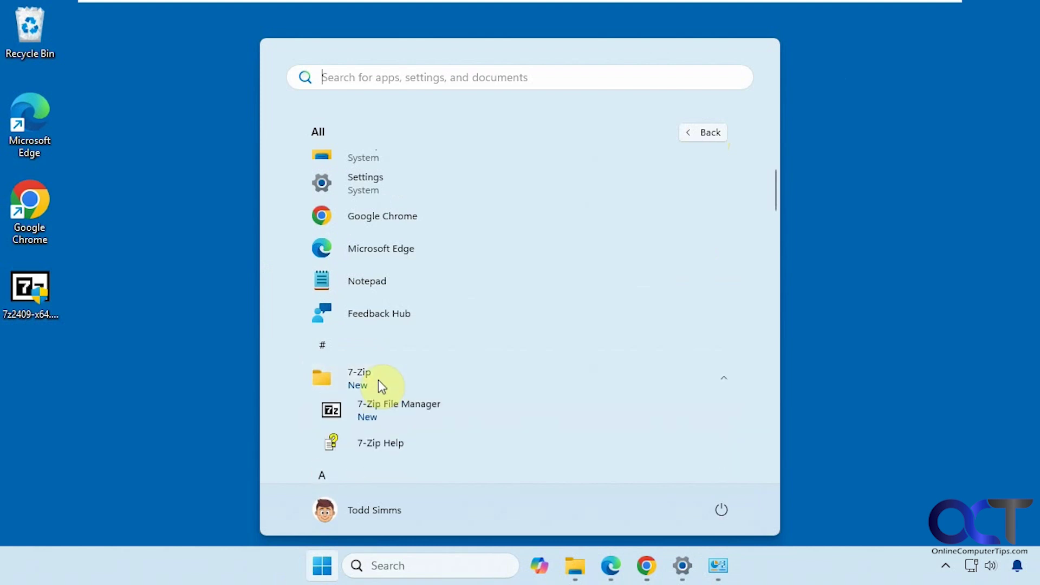
click(404, 417)
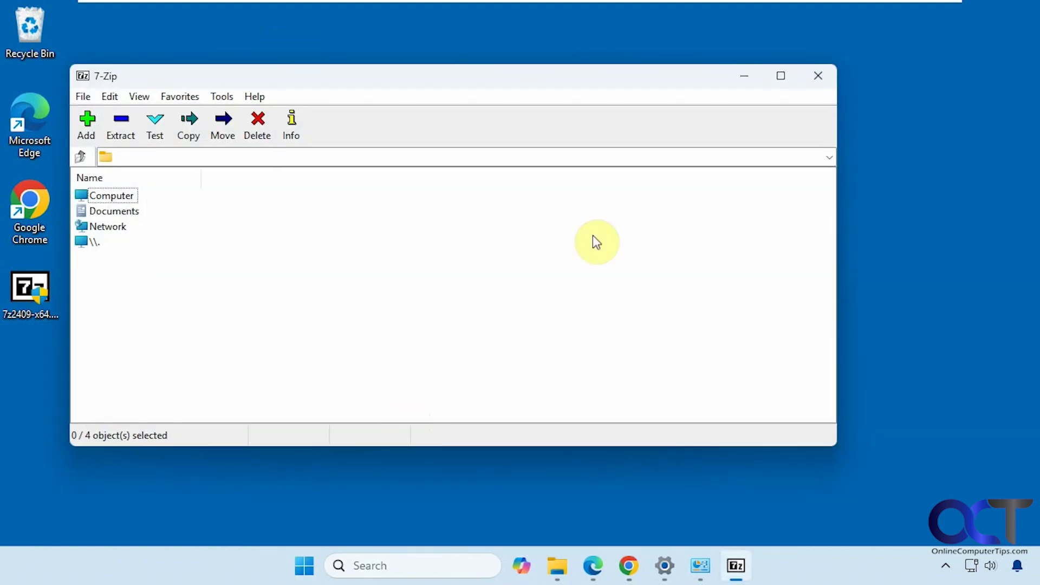
click(813, 79)
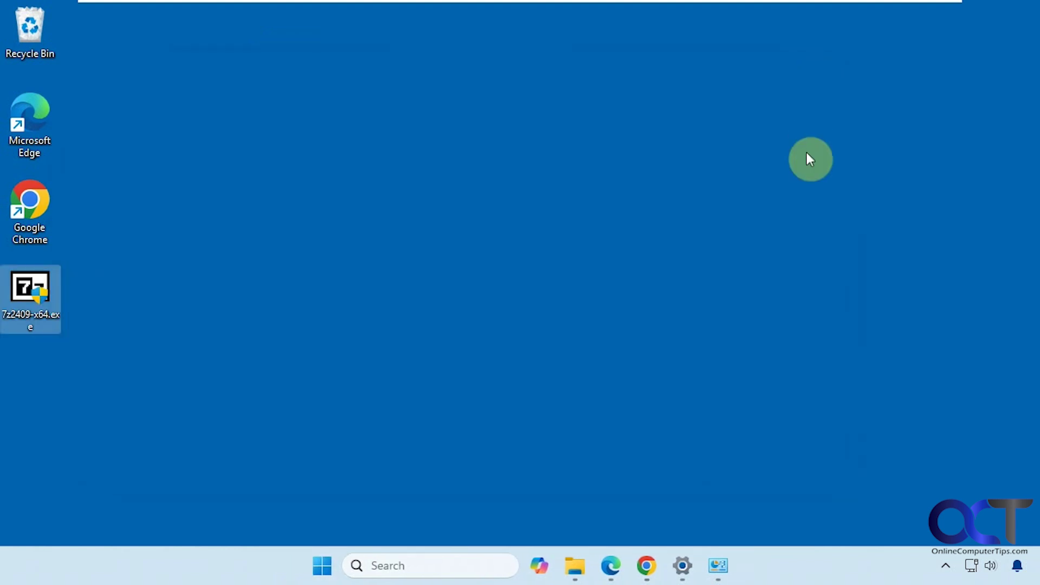
click(683, 566)
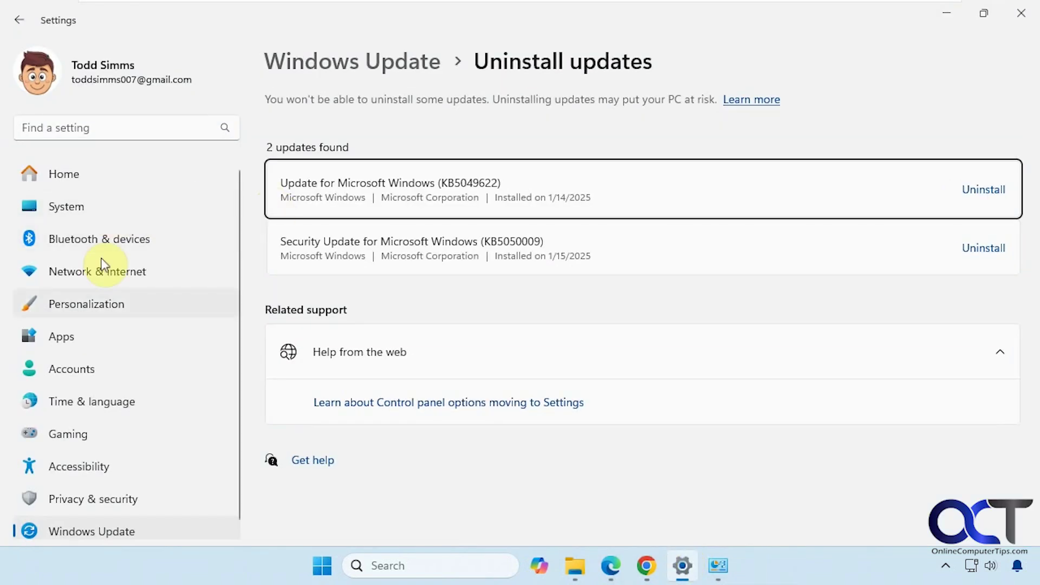
Step: Open Apps > Installed apps to find 7-Zip 24.09, then bring Programs and Features forward
click(96, 335)
click(620, 124)
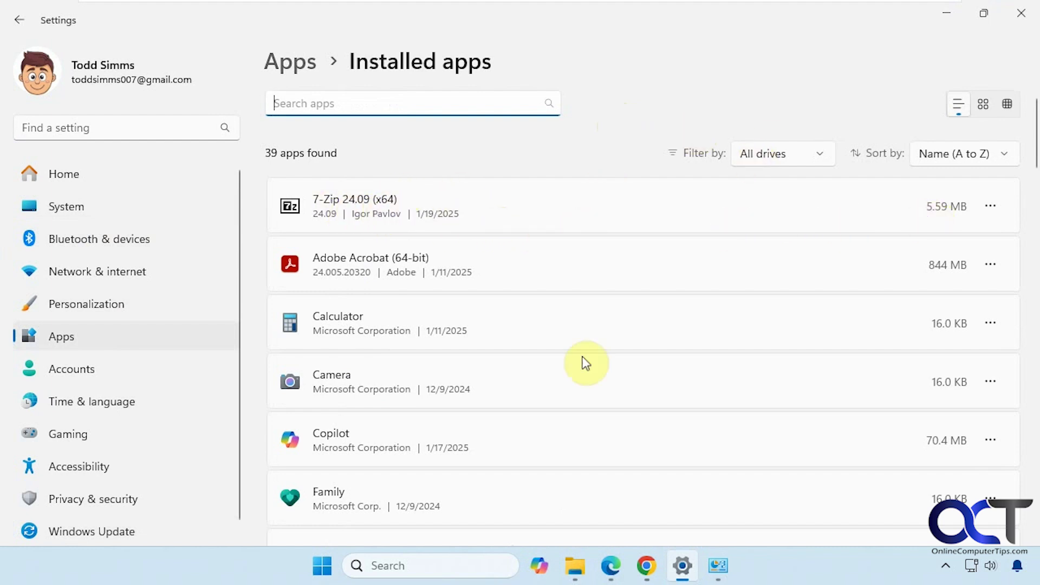
click(718, 565)
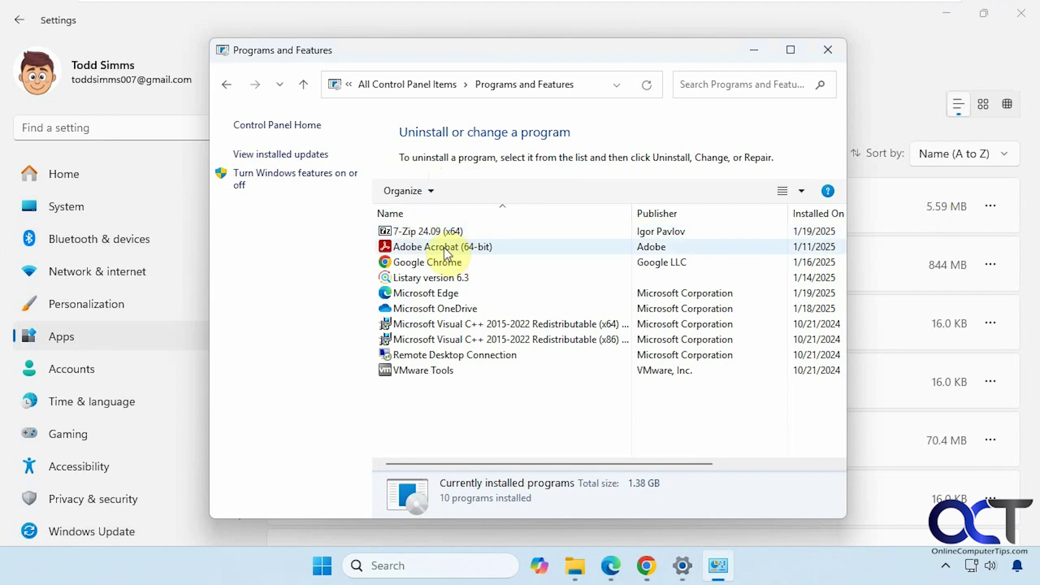
Step: Check 7-Zip 24.09's options menu in Installed apps and select it in Programs and Features
click(757, 50)
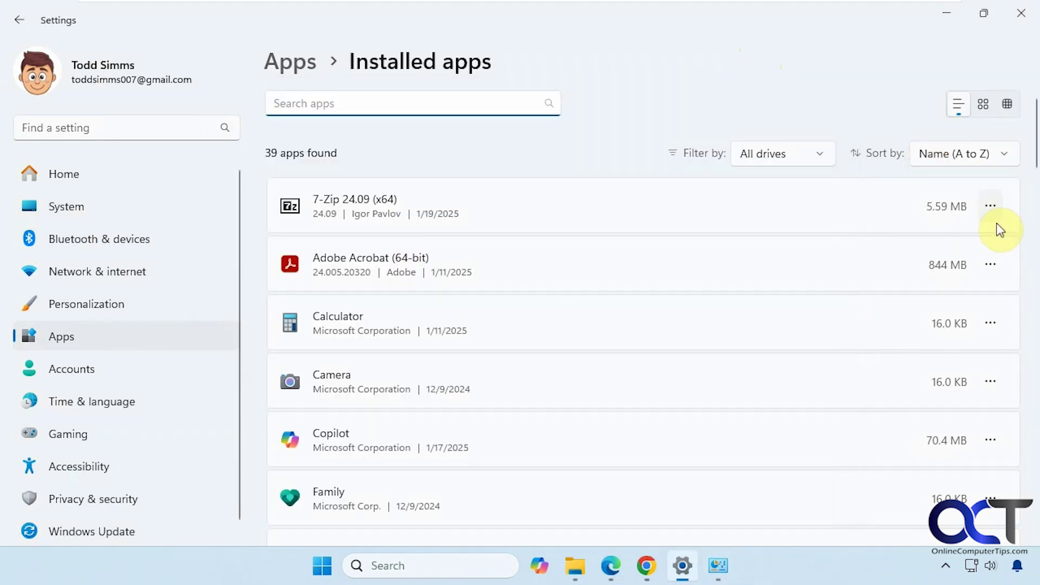
click(991, 207)
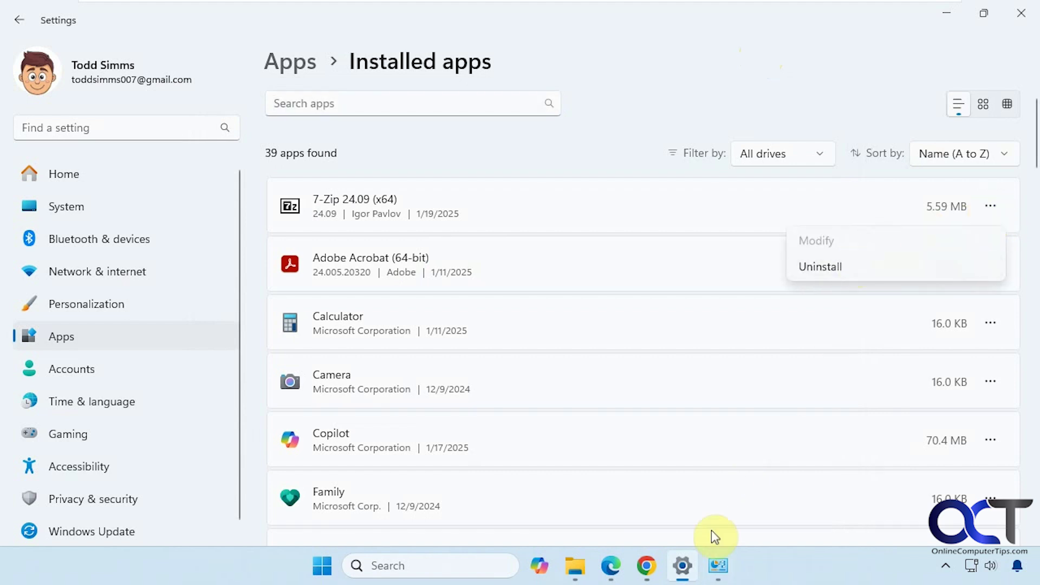
click(718, 565)
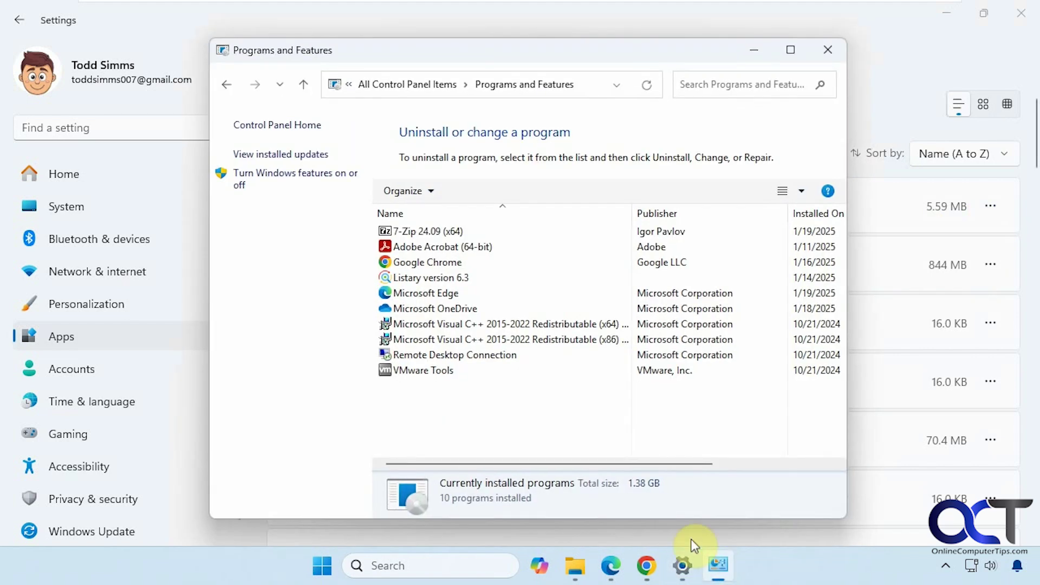
click(440, 233)
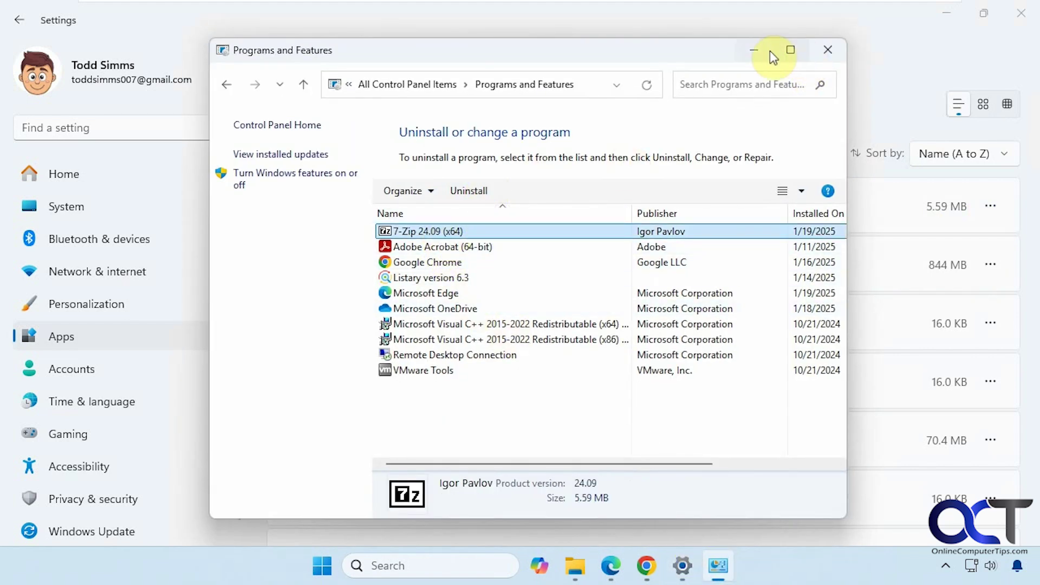
click(754, 51)
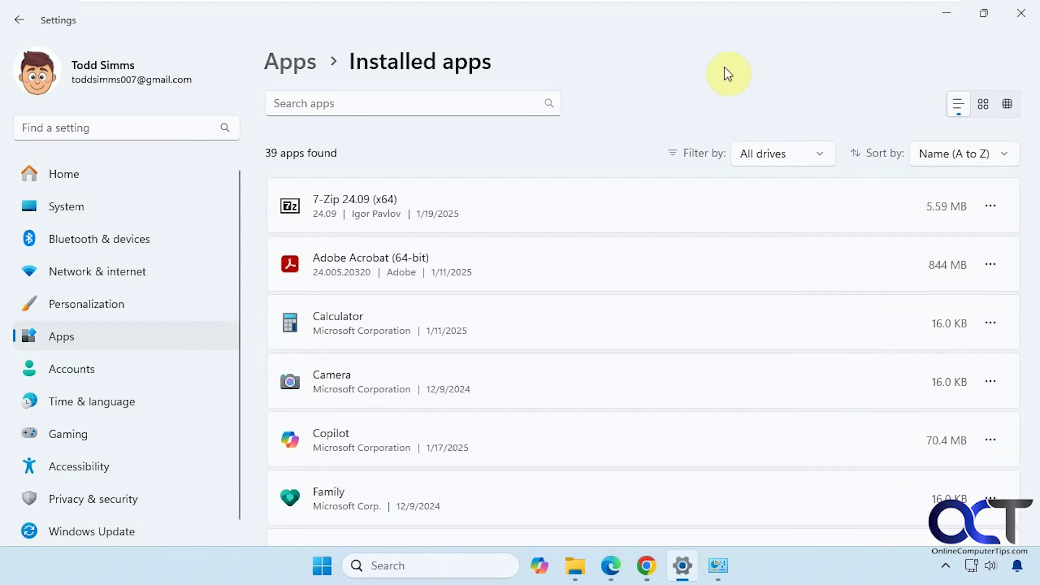
Step: Uninstall 7-Zip 24.09 (x64) from Installed apps, approving UAC and finishing the 7-Zip uninstaller
click(990, 207)
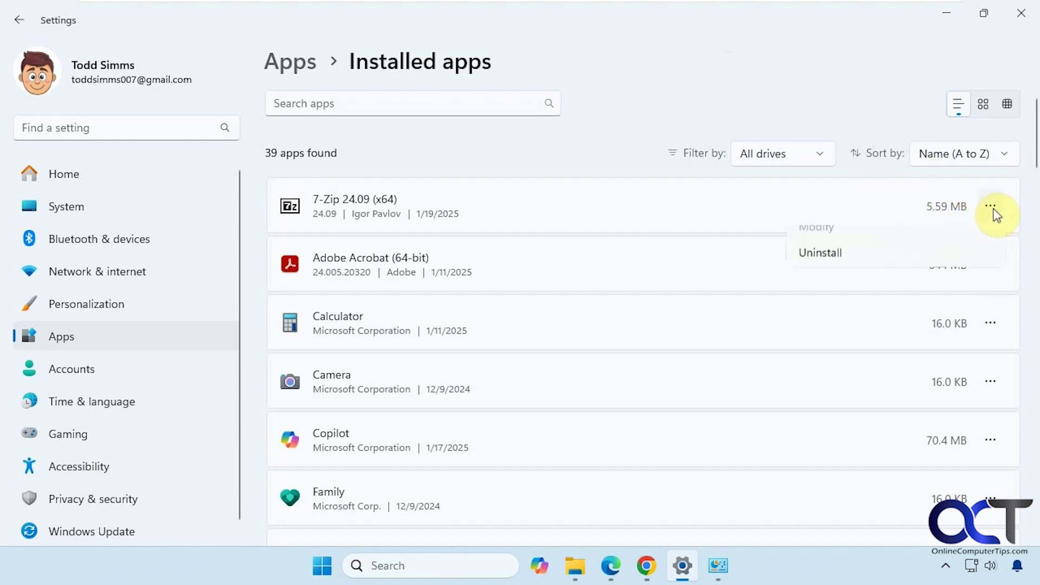
click(855, 264)
click(948, 293)
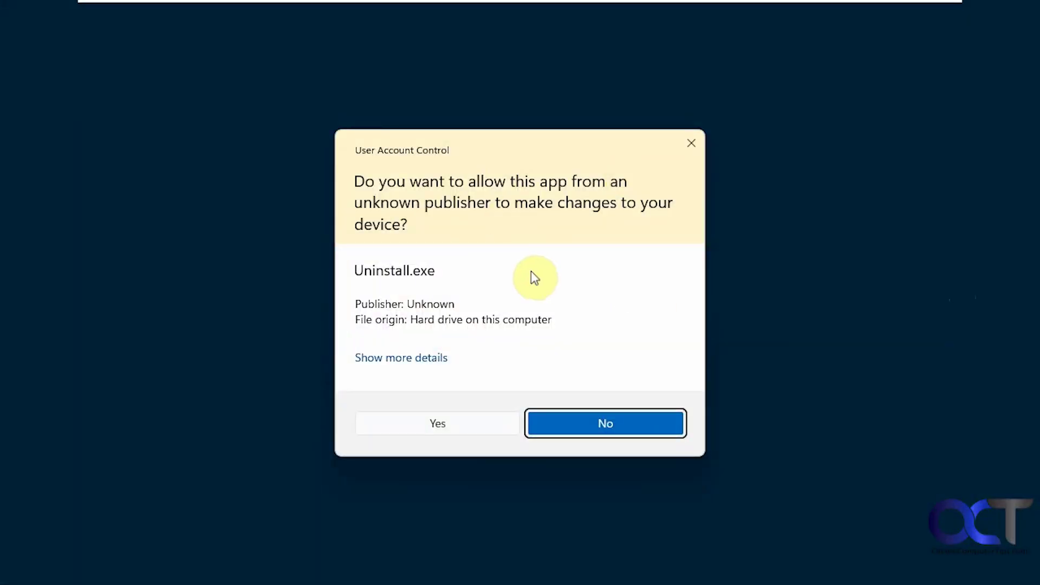
click(459, 424)
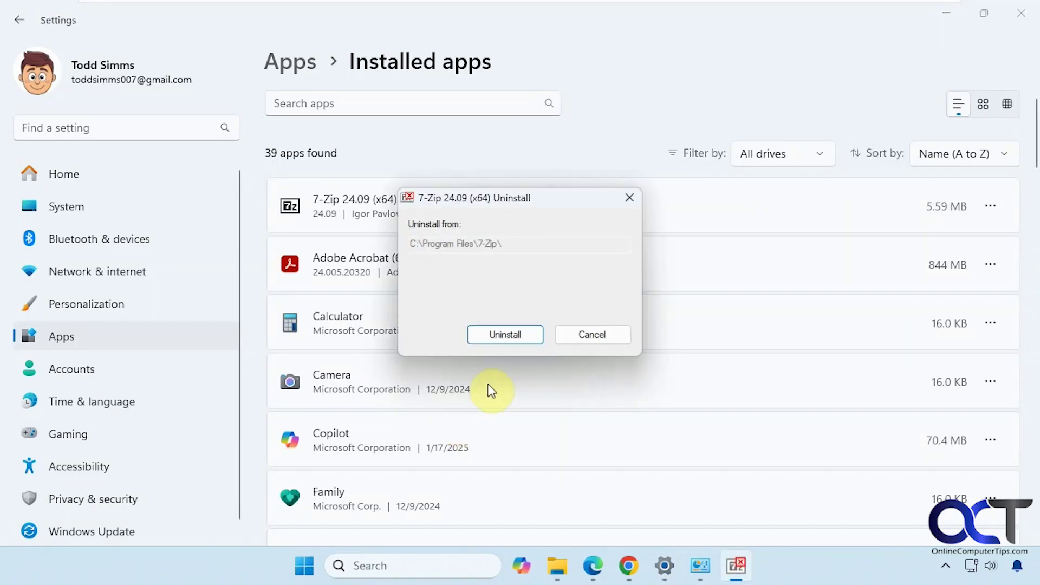
click(504, 335)
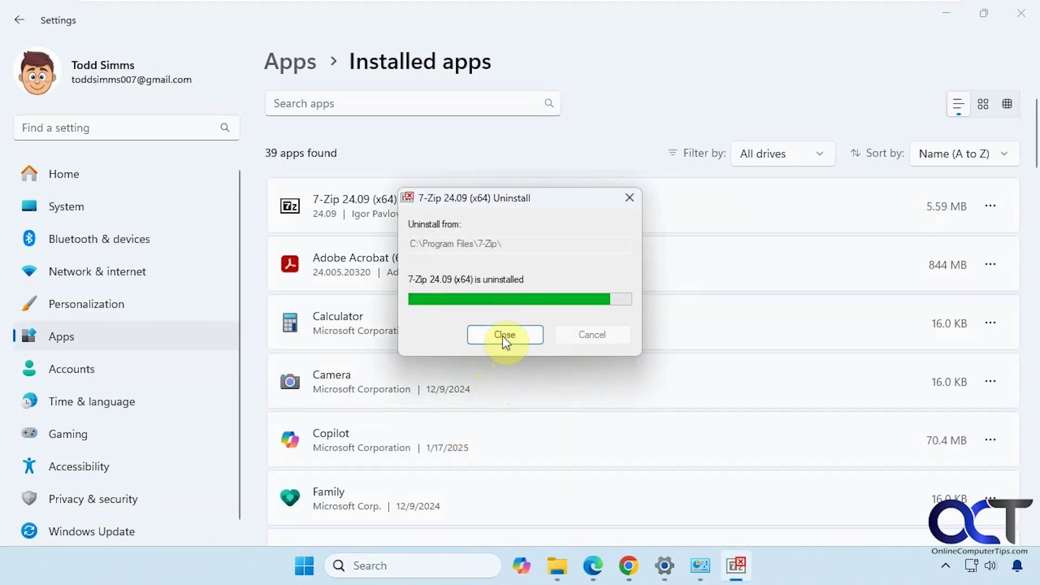
click(503, 335)
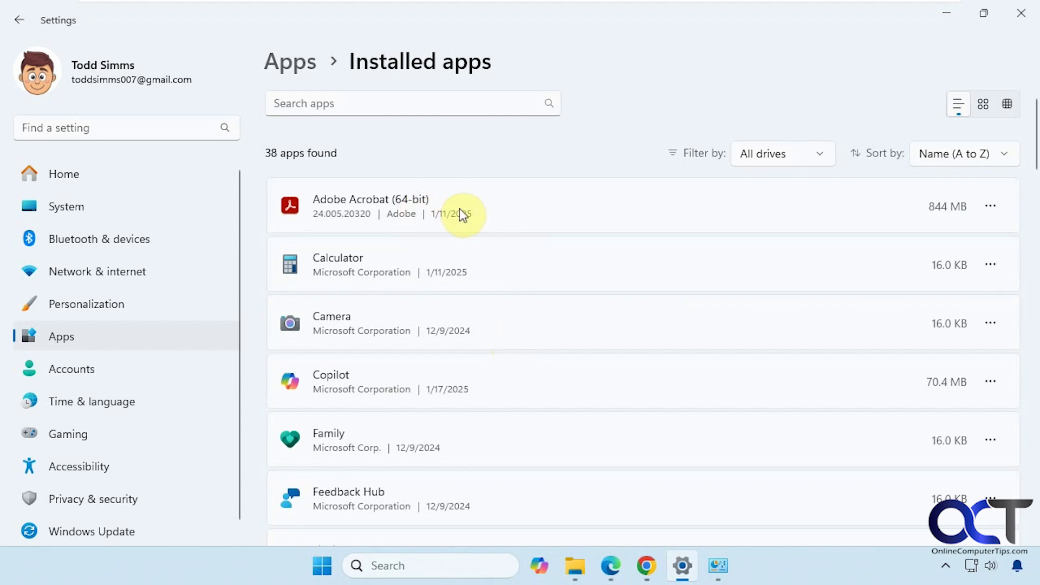
click(990, 208)
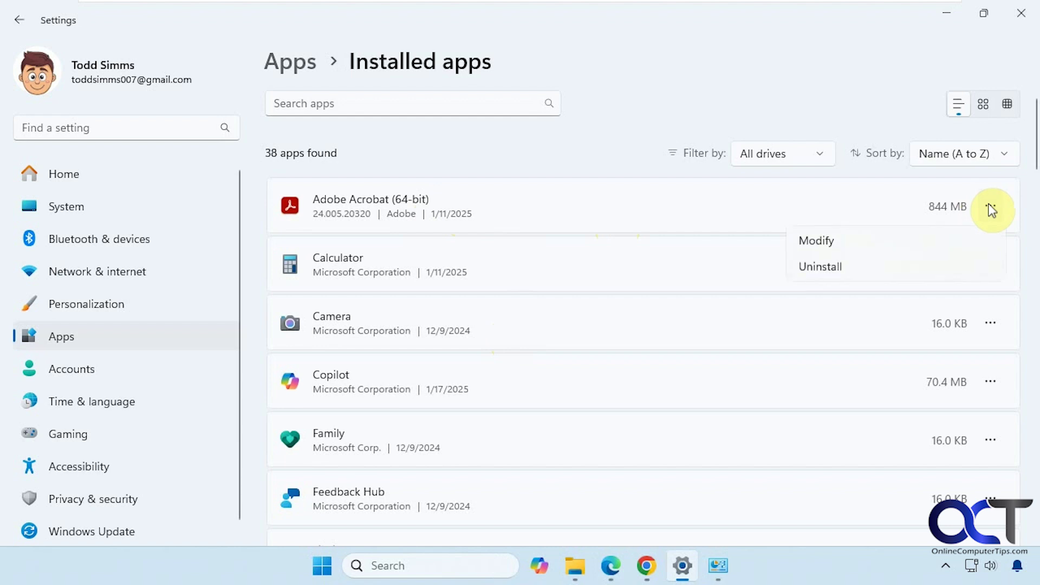
click(819, 241)
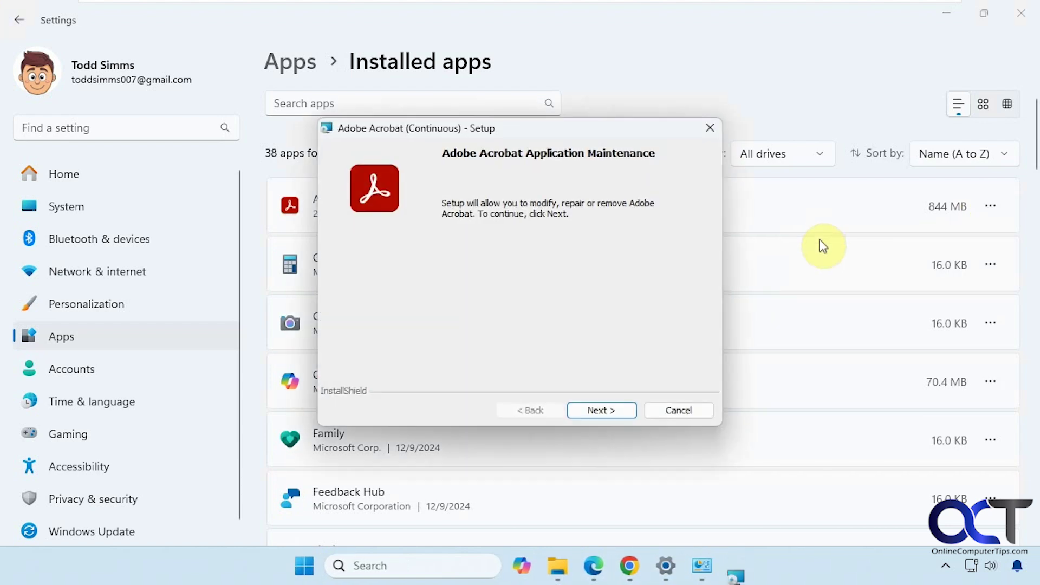
click(609, 408)
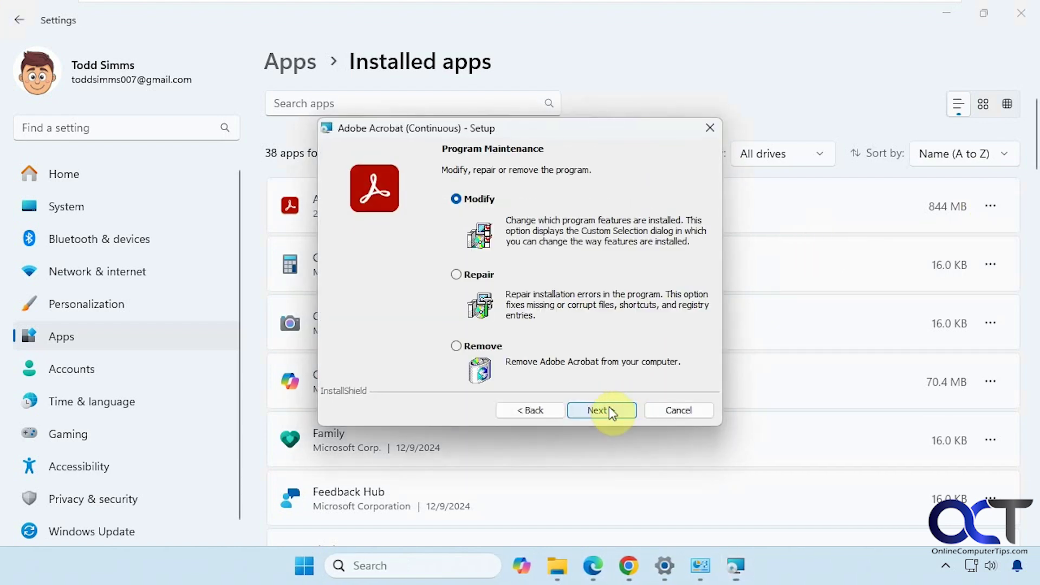
click(670, 412)
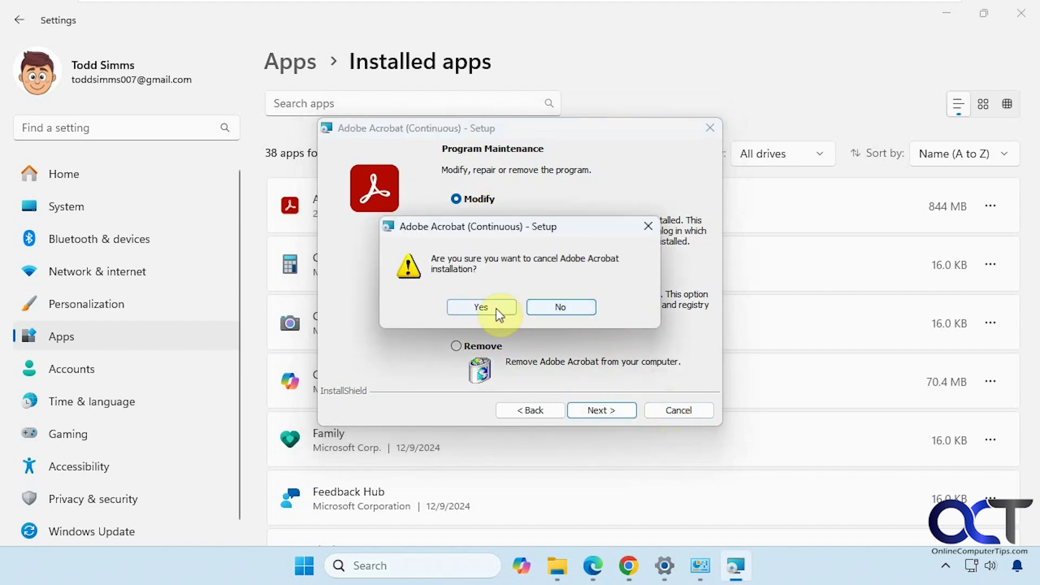
click(496, 309)
click(573, 406)
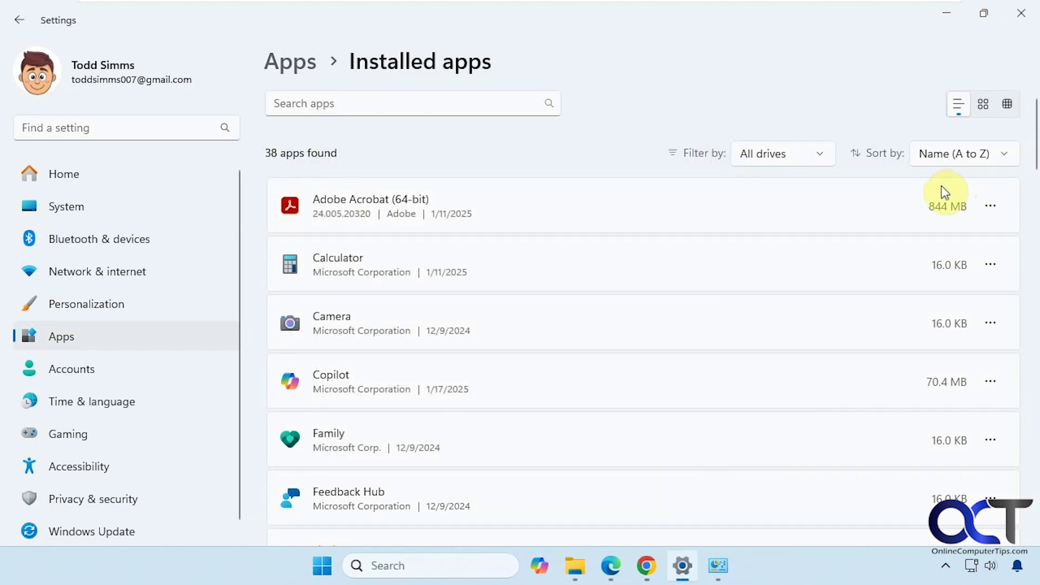
Step: Launch Microsoft Store from Start and scroll its Home page down to Top free apps
click(991, 265)
click(323, 574)
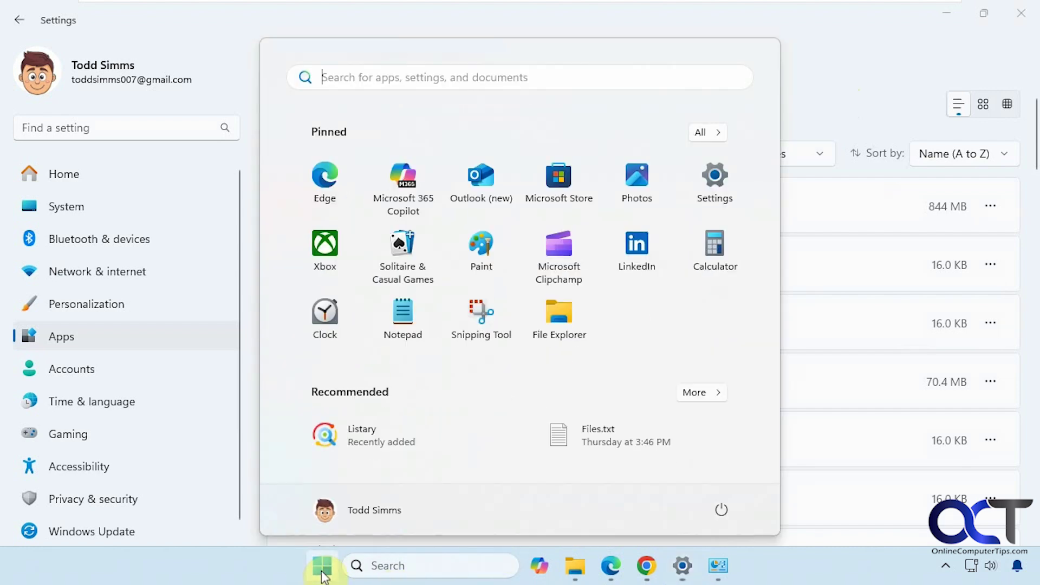
click(559, 184)
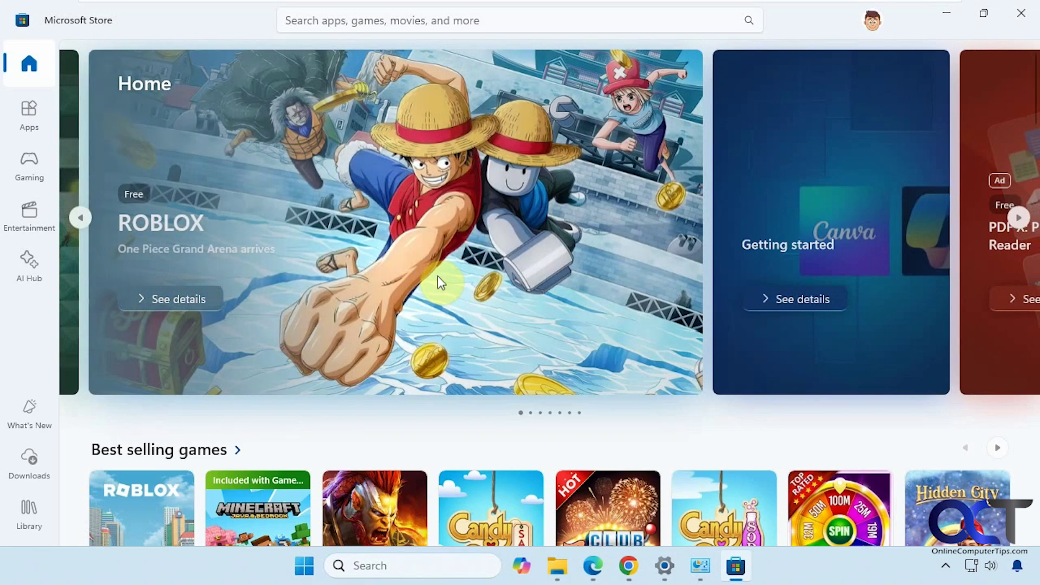
scroll(333, 438, down, 2)
scroll(334, 438, down, 7)
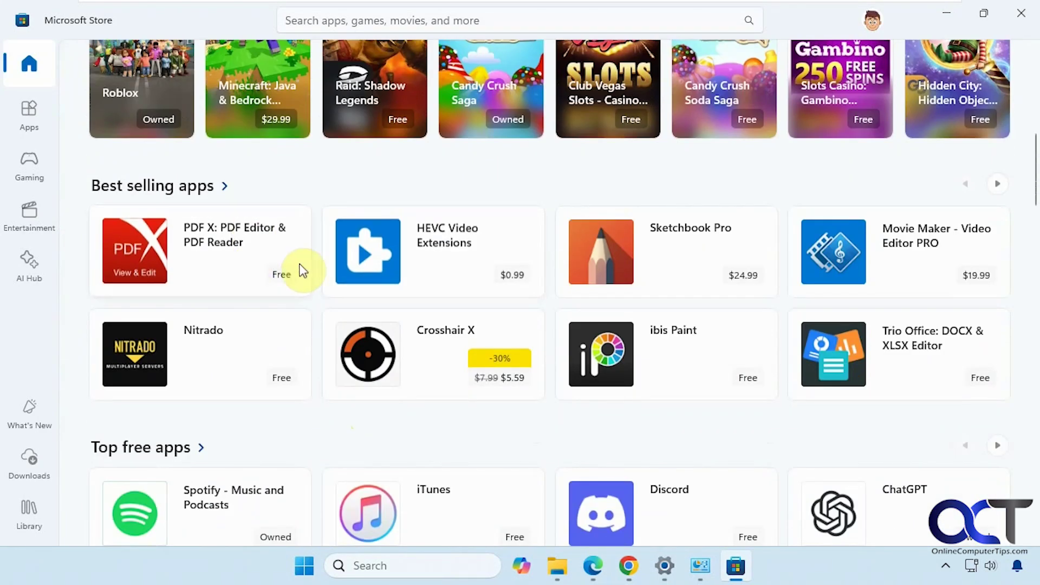
scroll(418, 346, down, 3)
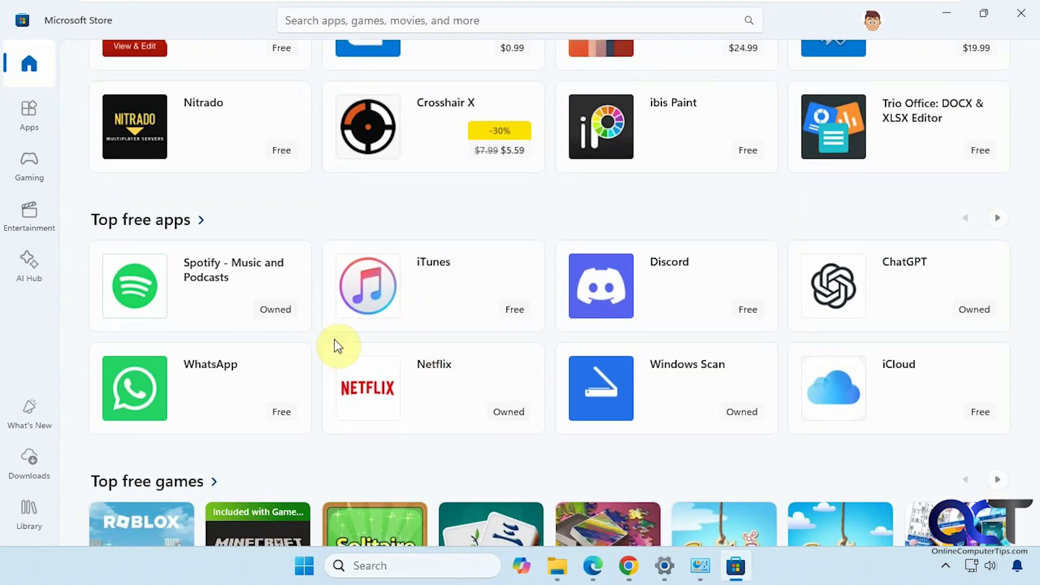
Step: Open the BreeZip: RAR & ZIP Extractor page from Essential apps in the Store's Apps section
click(34, 118)
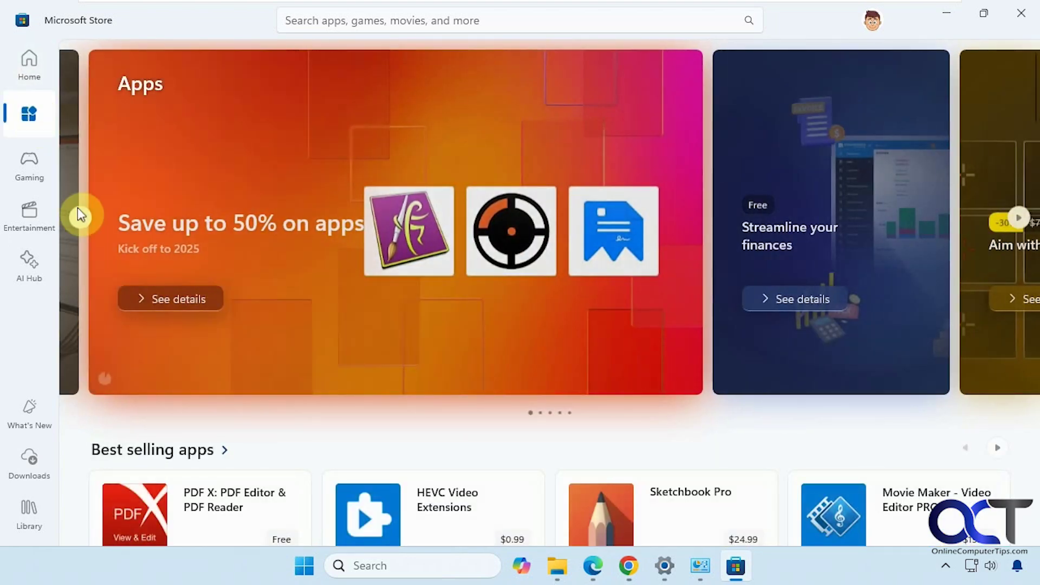
scroll(466, 439, down, 3)
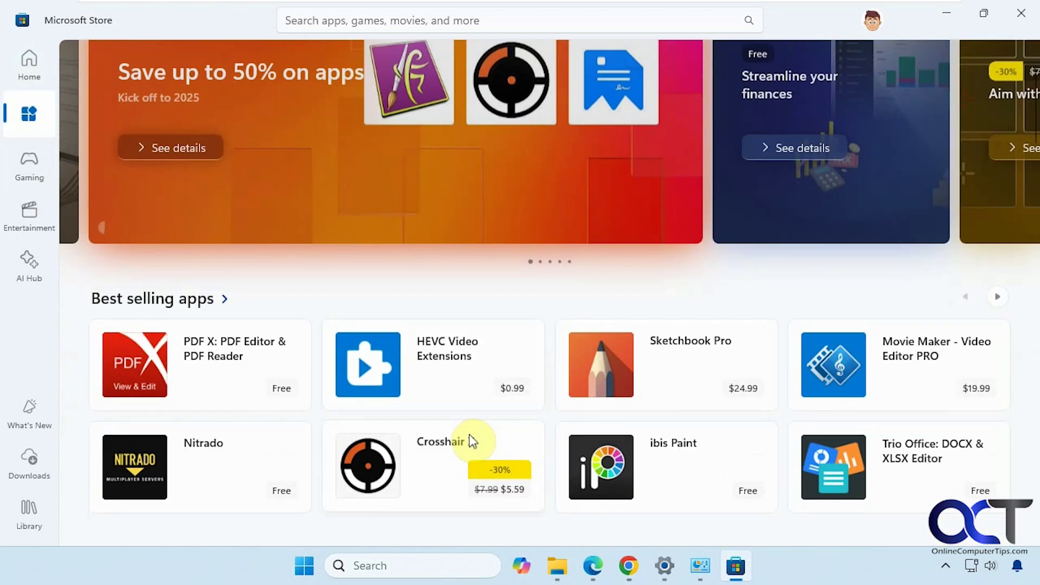
scroll(469, 434, down, 6)
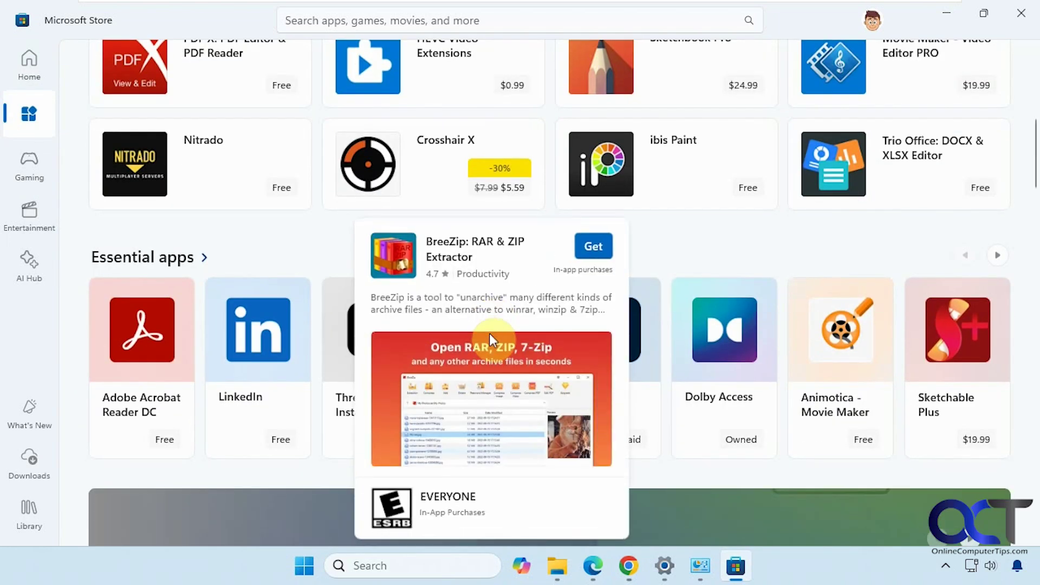
click(490, 333)
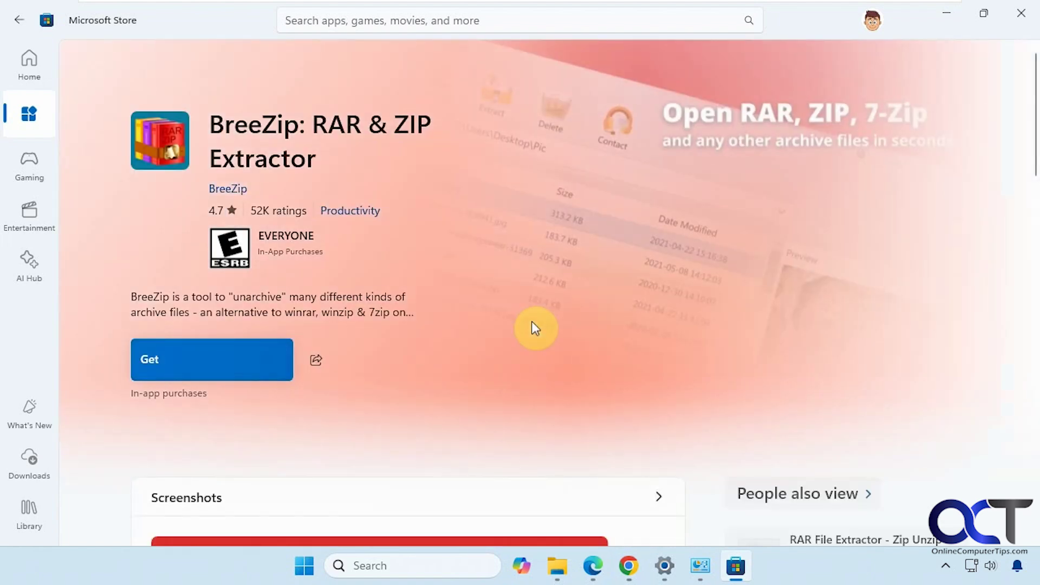
scroll(472, 347, down, 10)
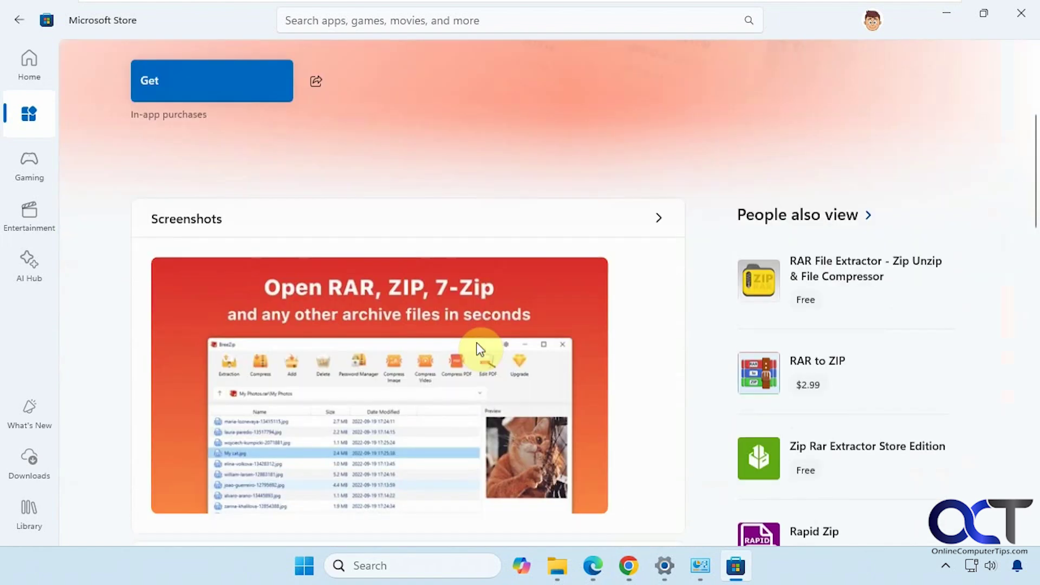
scroll(474, 342, down, 10)
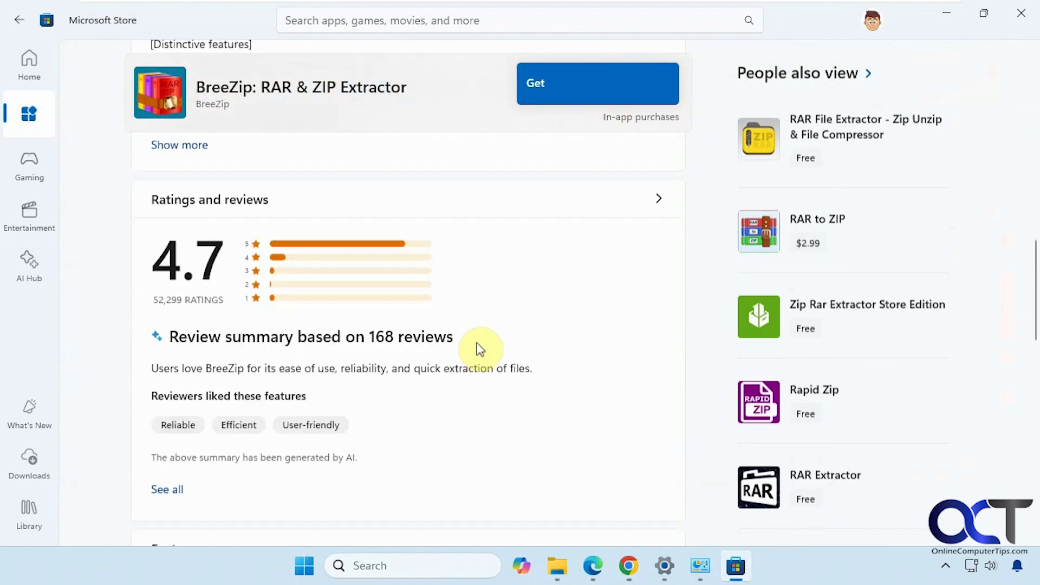
scroll(477, 345, up, 15)
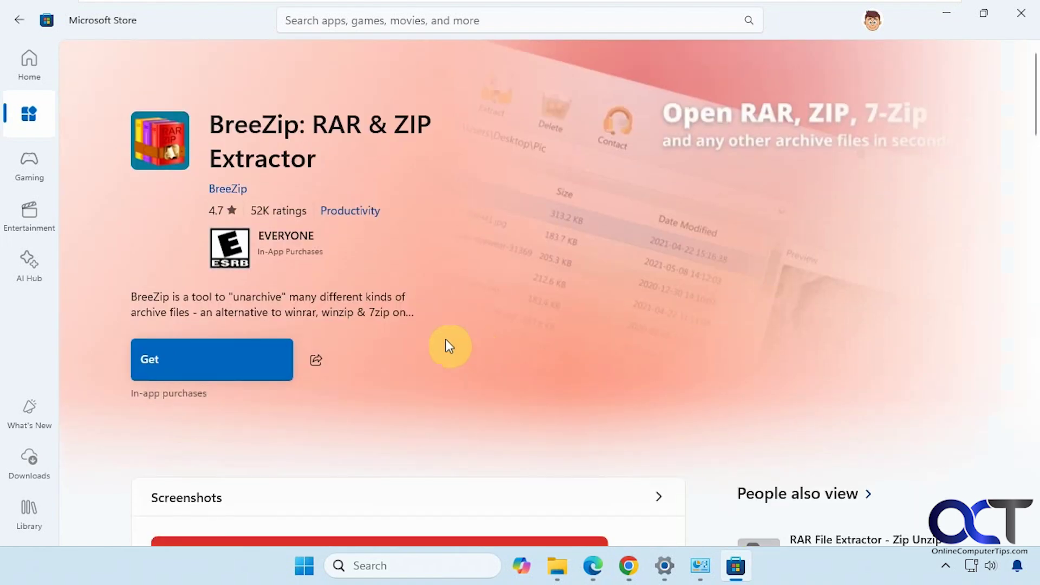
Step: Get BreeZip from its Store page and let it finish installing
click(209, 355)
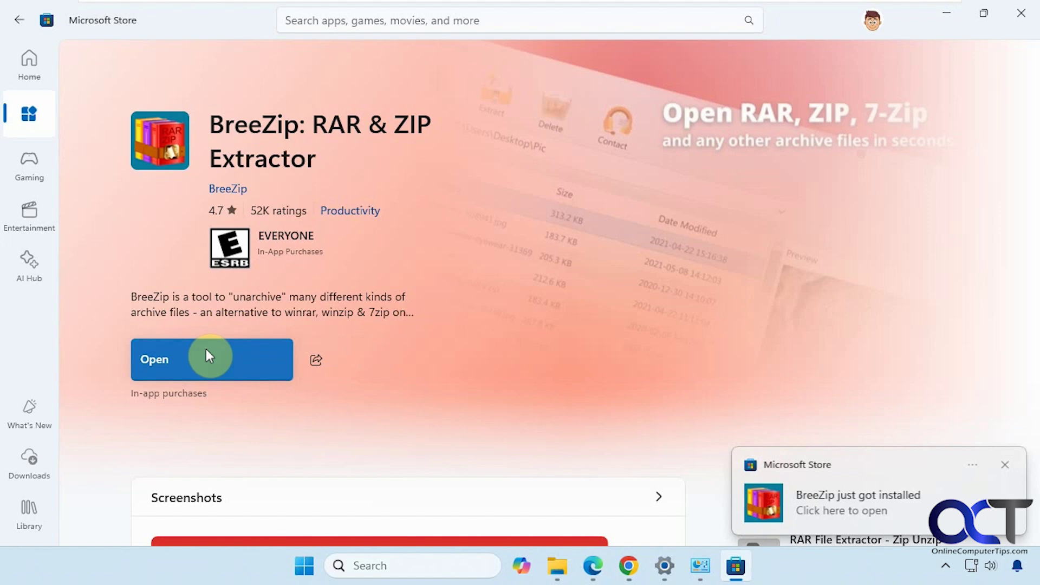
Step: Launch BreeZip from the Start menu's All apps list
click(319, 568)
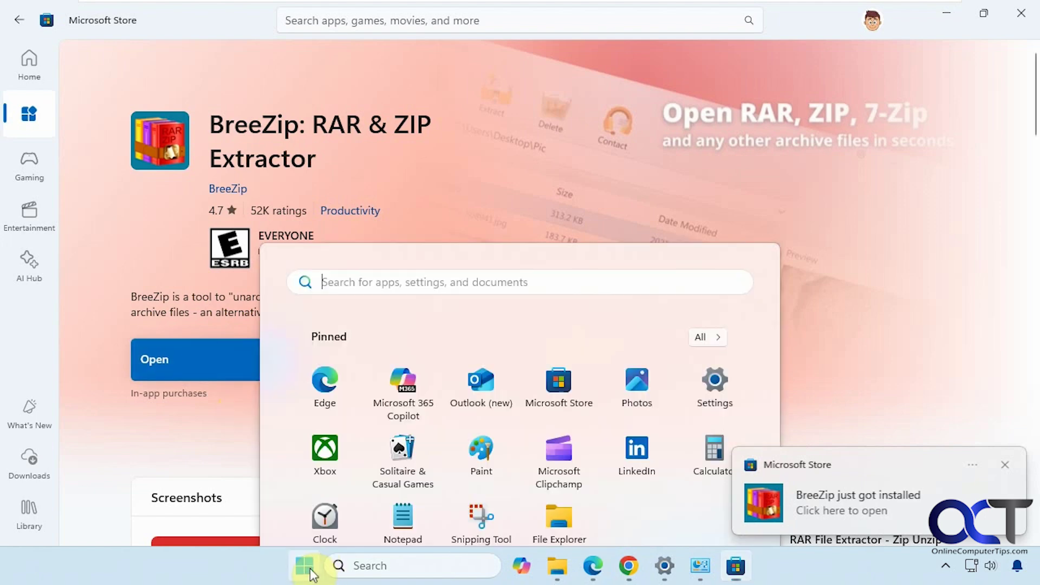
click(704, 134)
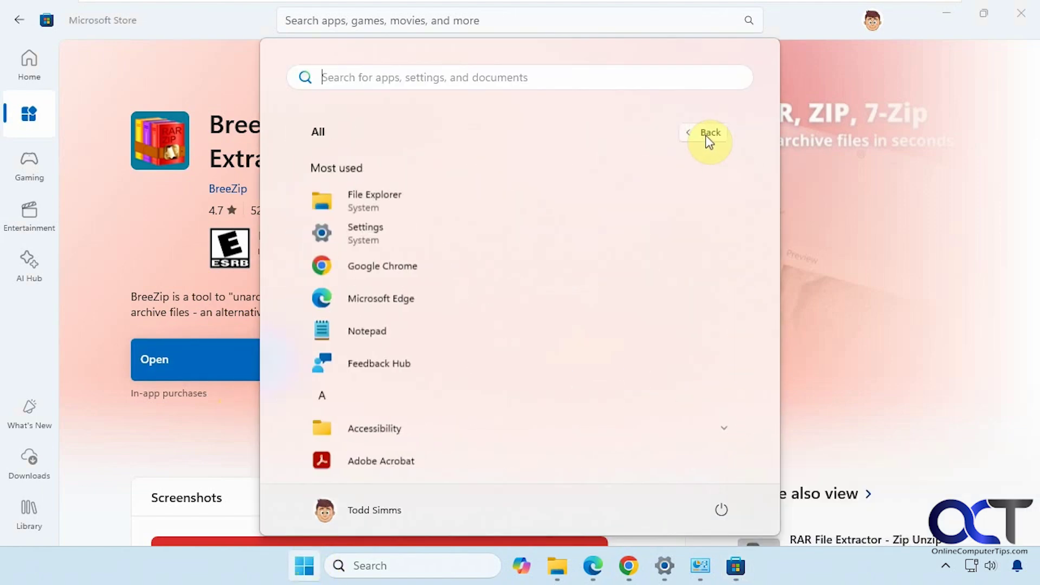
scroll(581, 331, down, 2)
scroll(581, 331, down, 2)
click(386, 374)
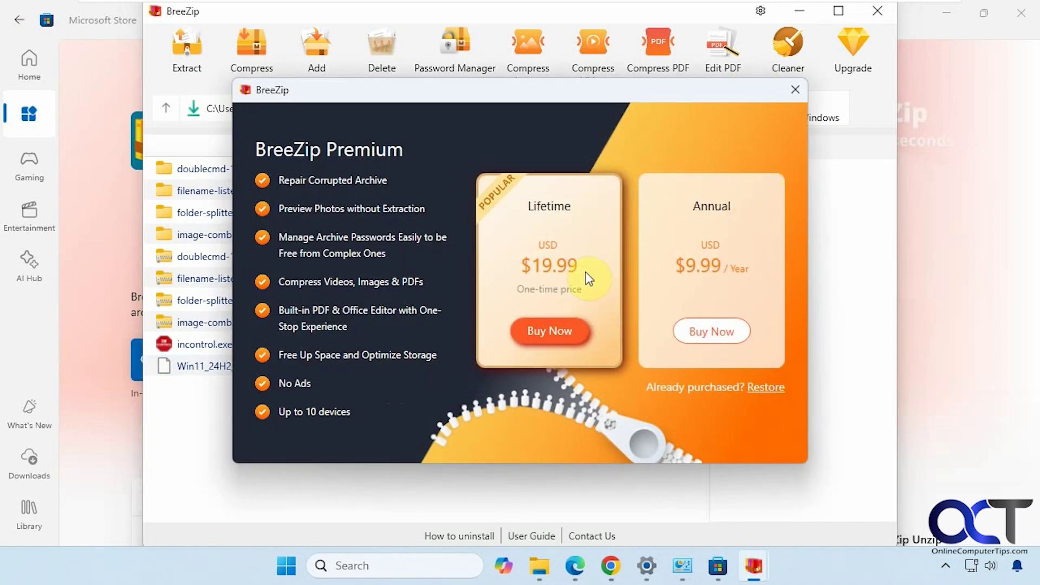
Step: Dismiss the Premium offer and close BreeZip, declining the desktop shortcut and default-archive option
click(795, 91)
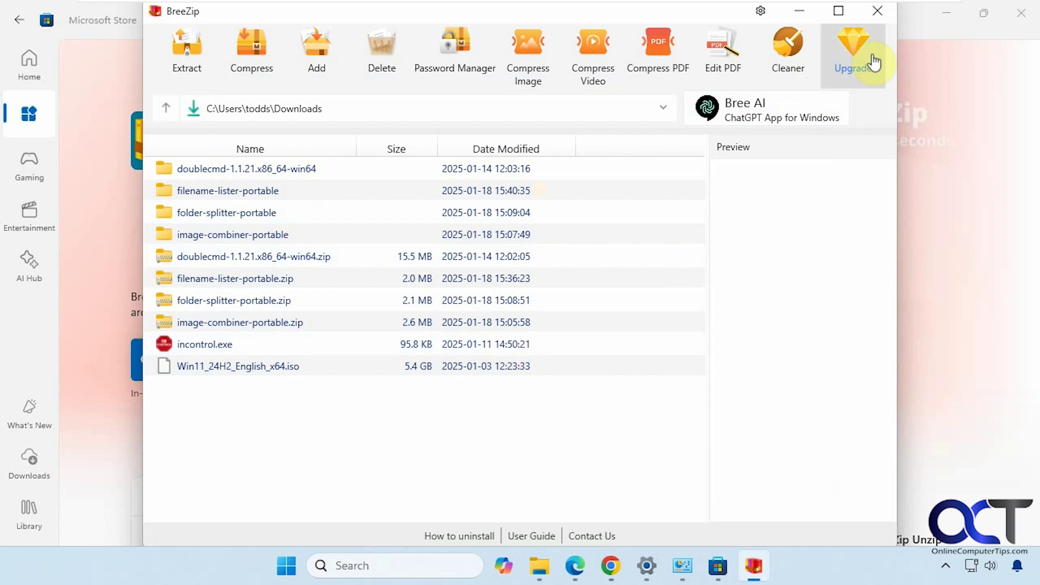
click(878, 12)
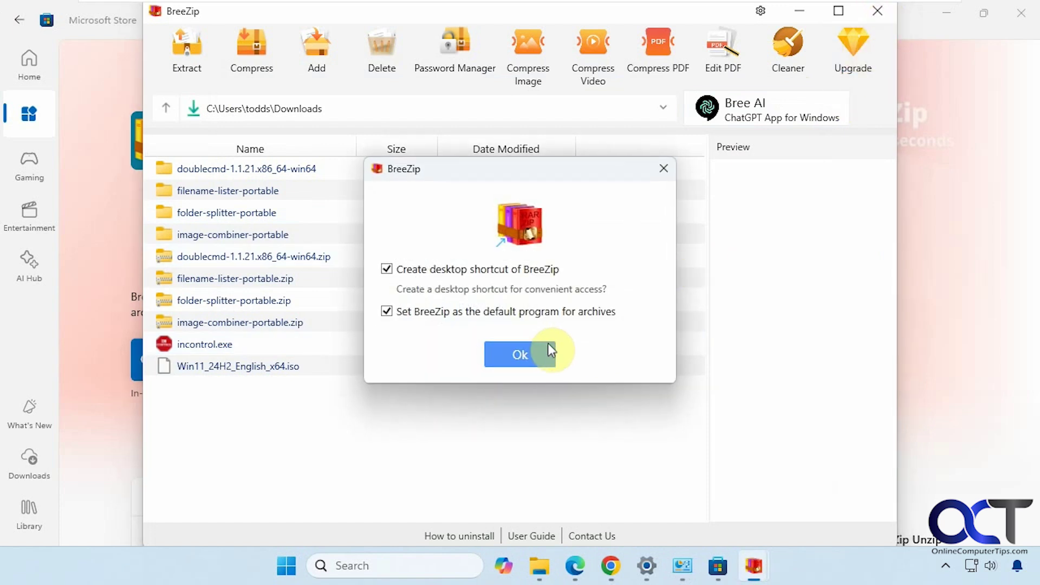
click(532, 312)
click(519, 273)
click(519, 353)
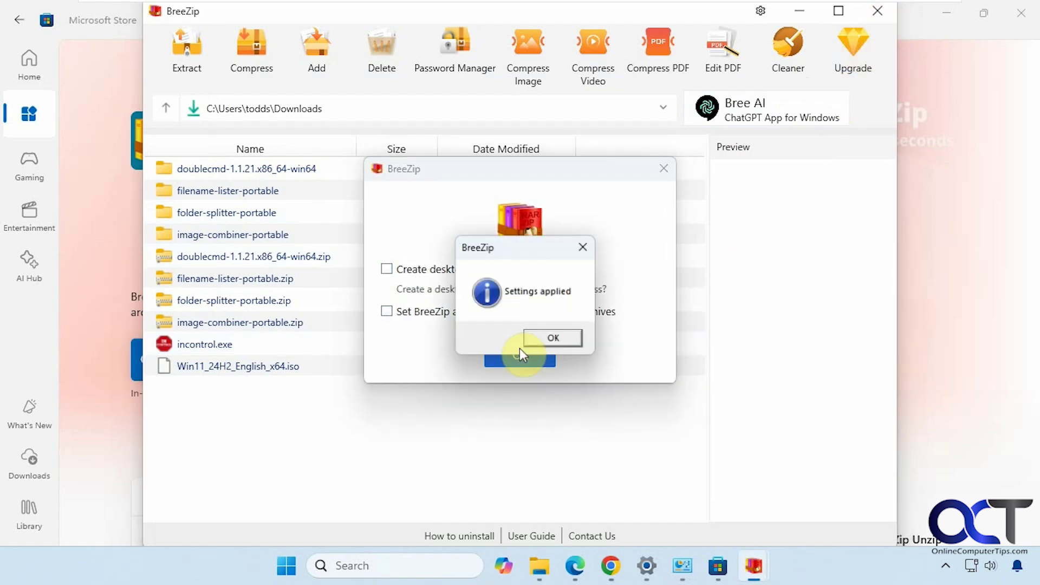
click(555, 340)
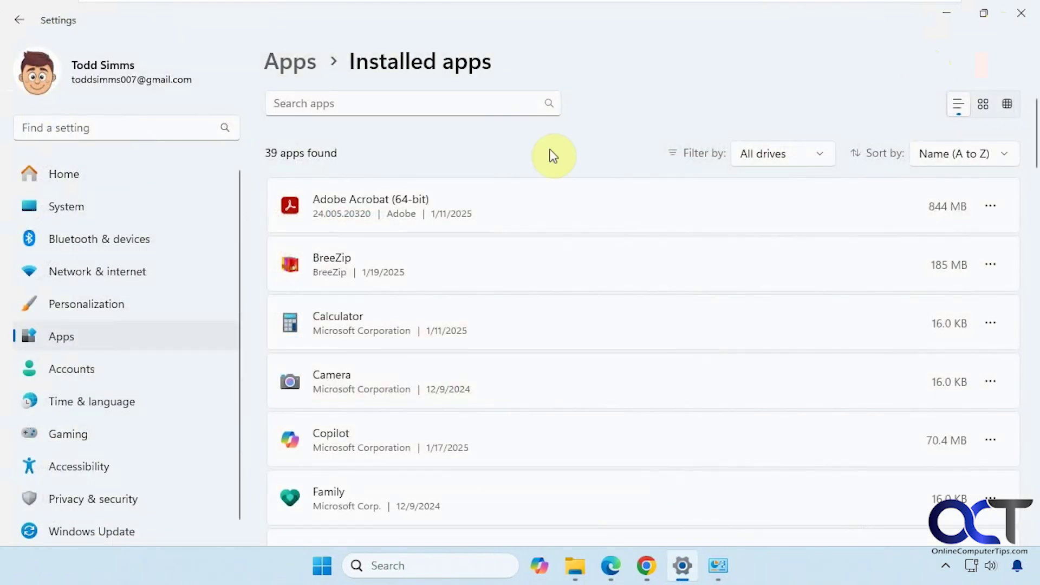
click(309, 64)
click(423, 121)
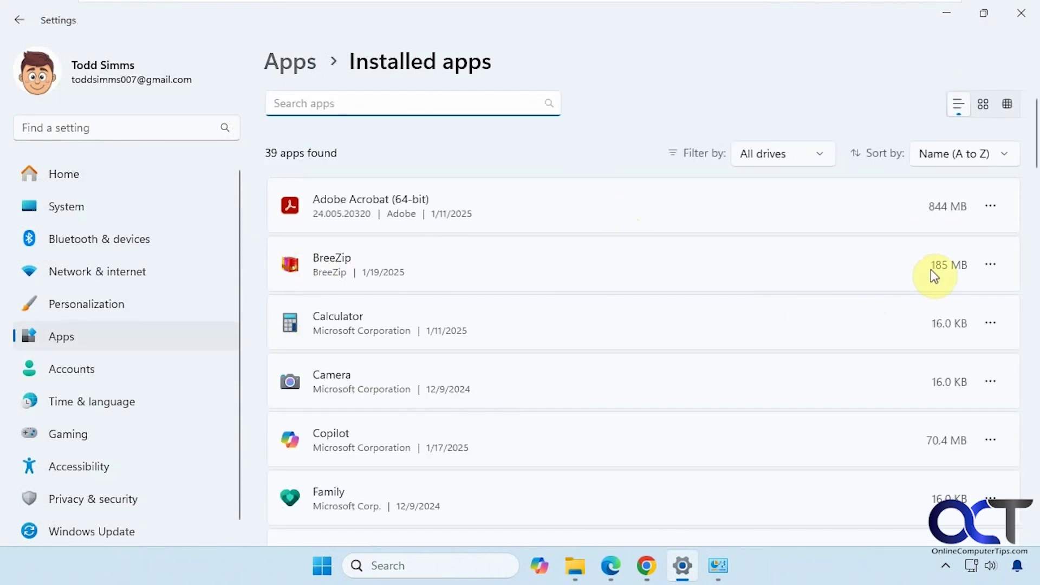
click(715, 570)
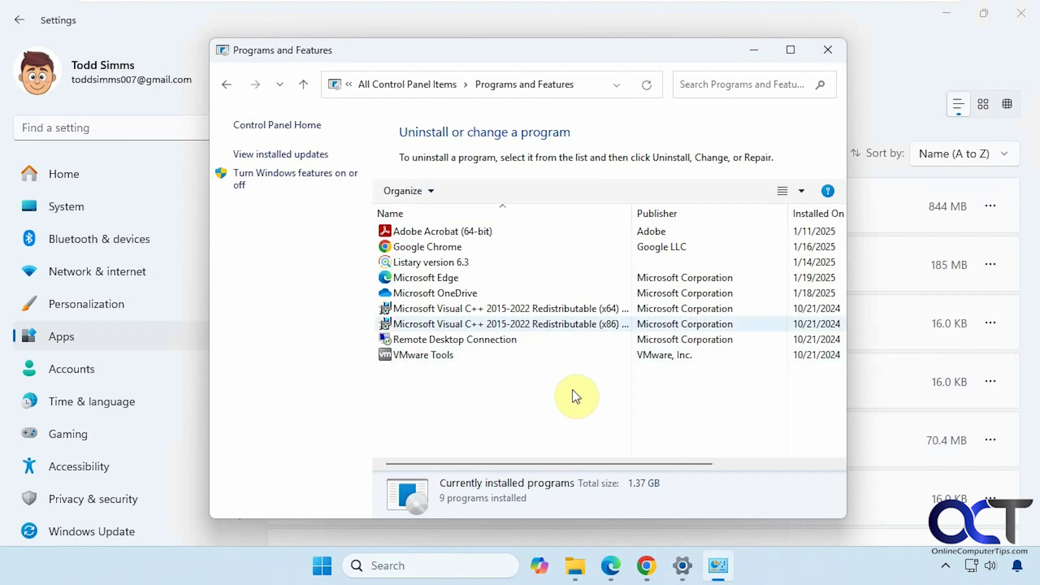
Step: Back in Settings, check which drive BreeZip could be moved to
click(764, 56)
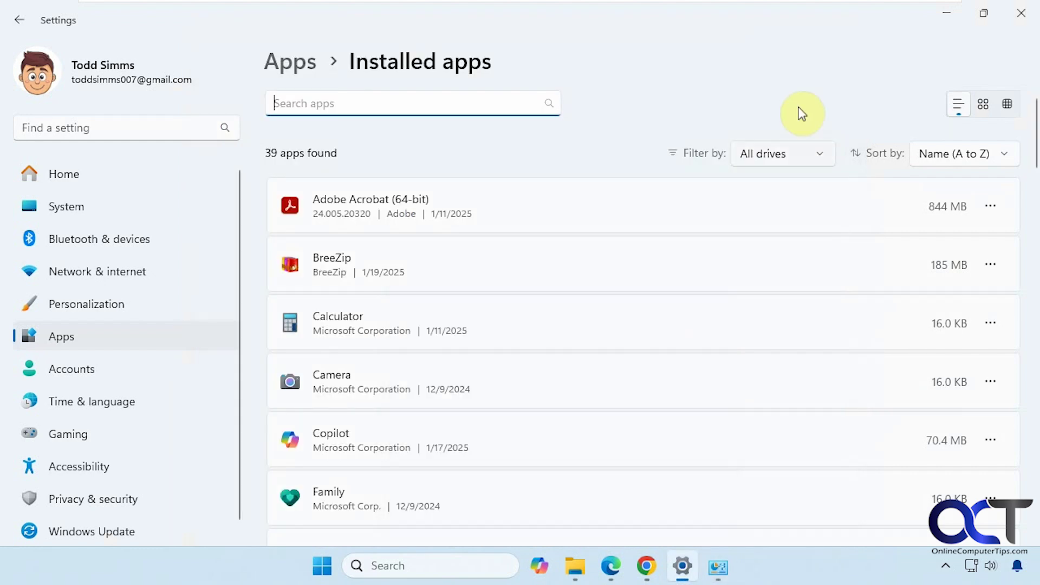
click(1002, 269)
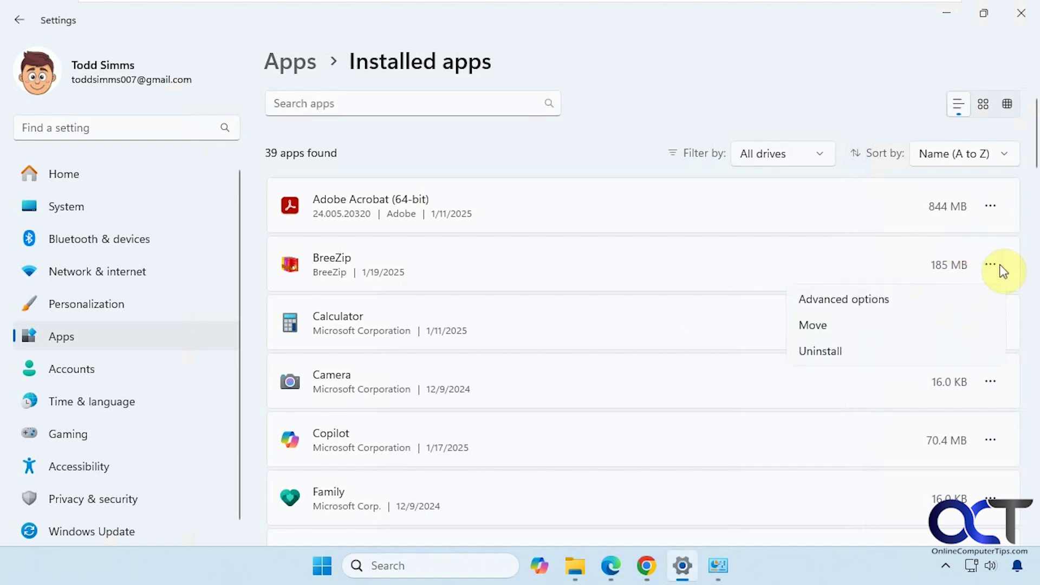
click(820, 329)
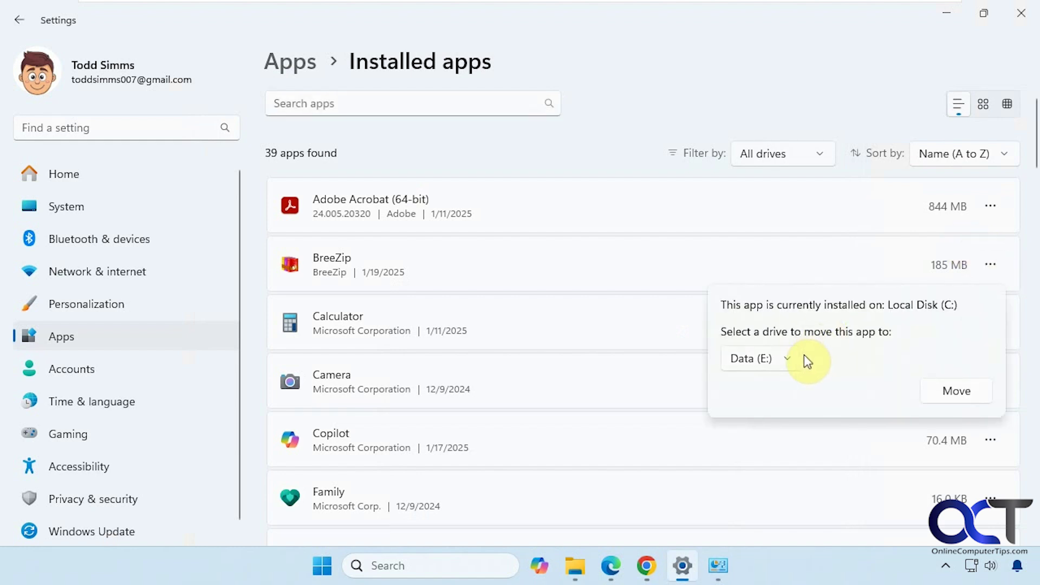
click(836, 276)
Step: Uninstall BreeZip from Installed apps and confirm the removal
click(989, 265)
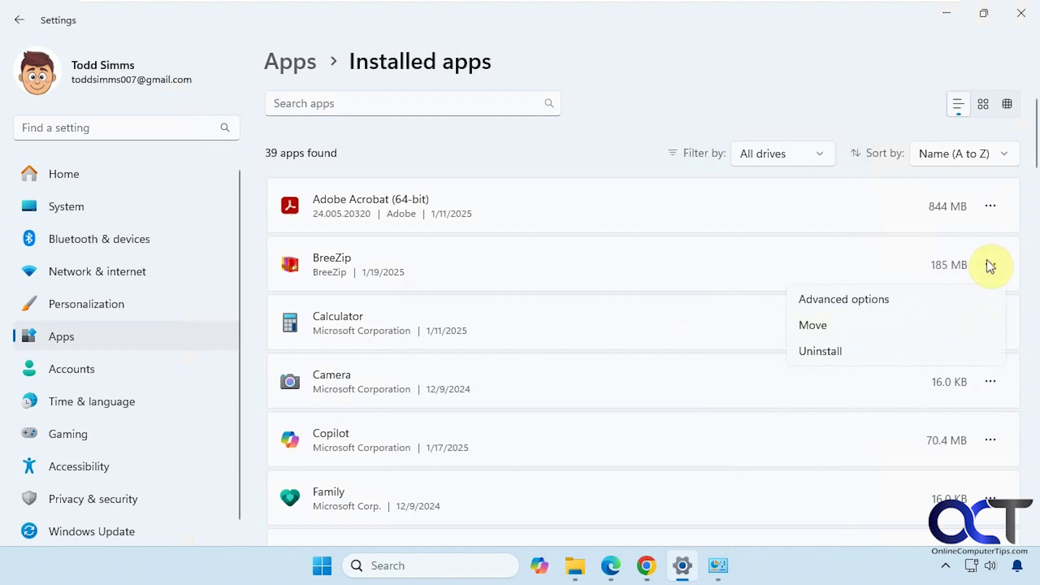
click(839, 356)
click(932, 355)
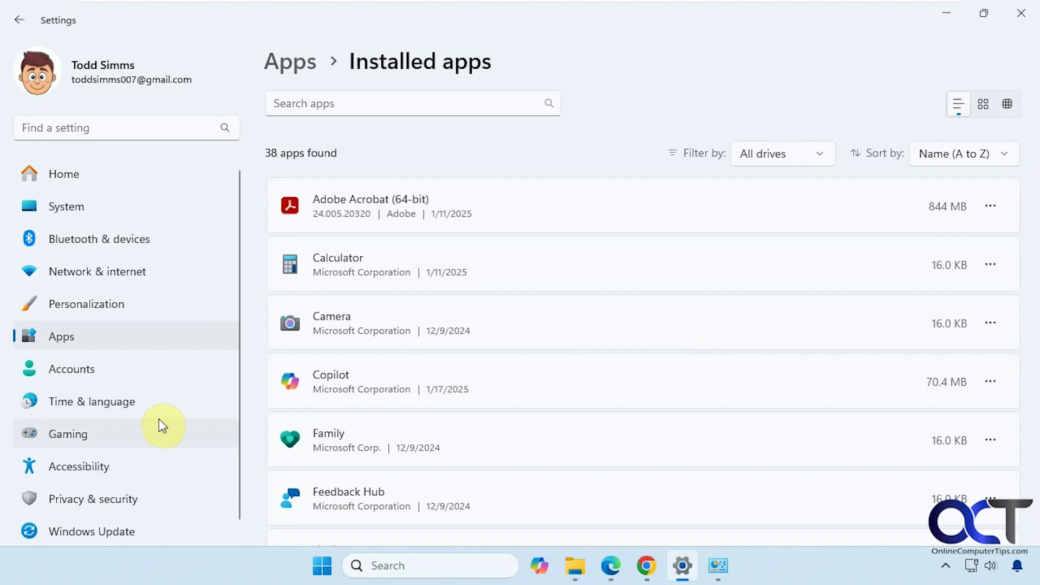
Step: Open Acrobat's options in Installed apps, then select Adobe Acrobat (64-bit) in Programs and Features
click(69, 345)
click(504, 117)
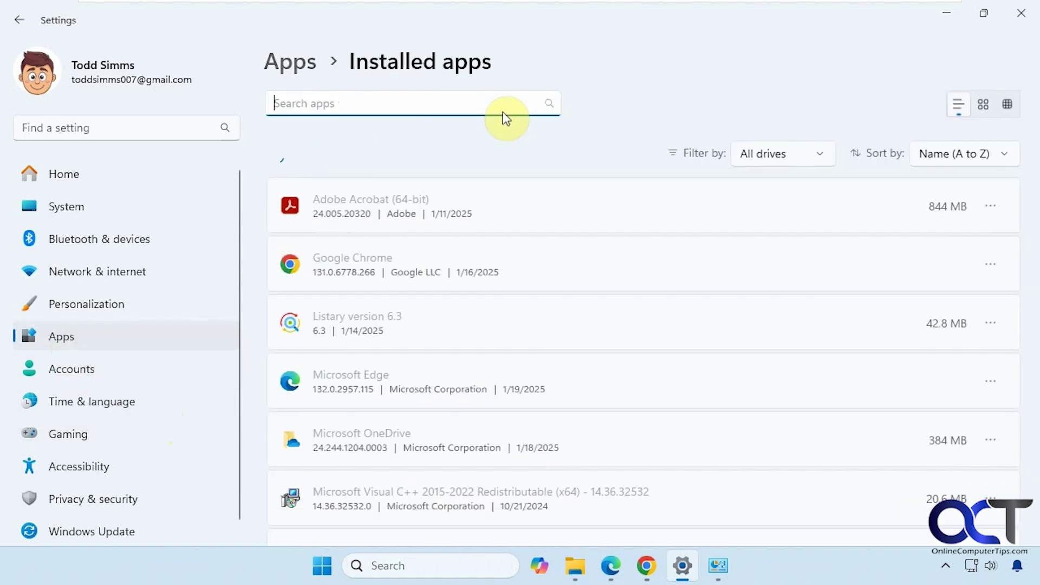
click(991, 207)
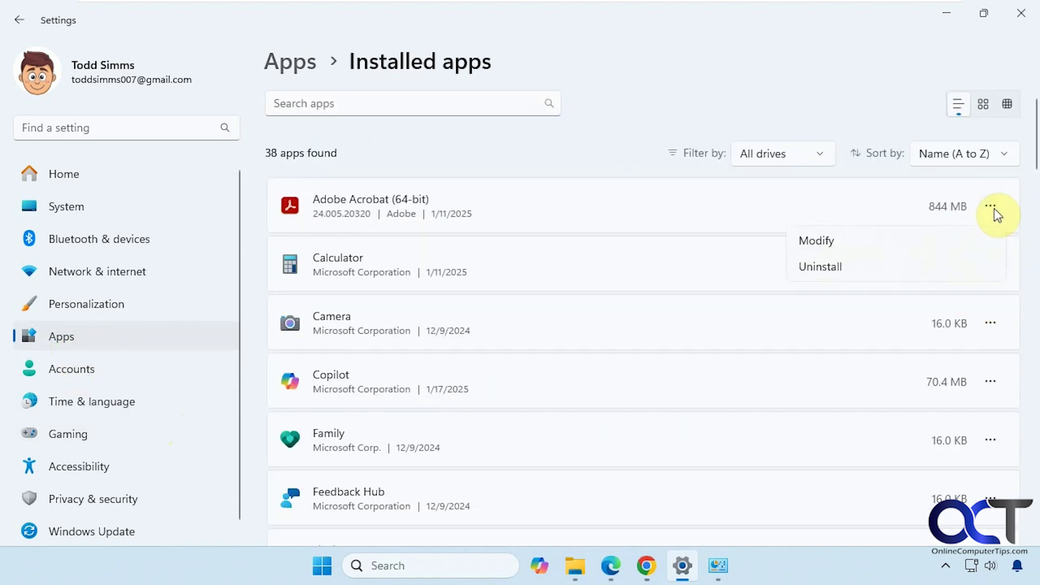
click(721, 566)
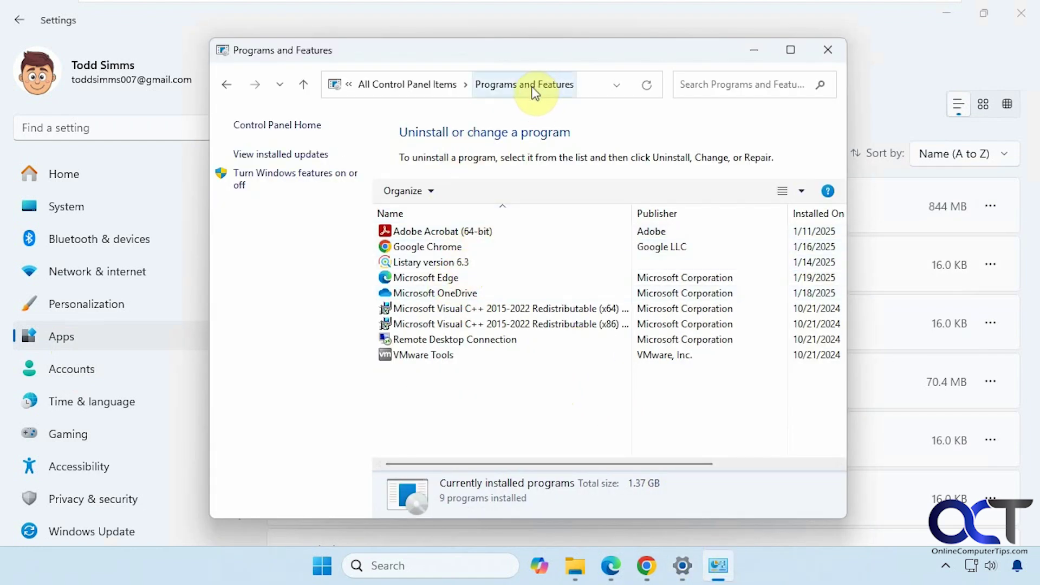
click(464, 232)
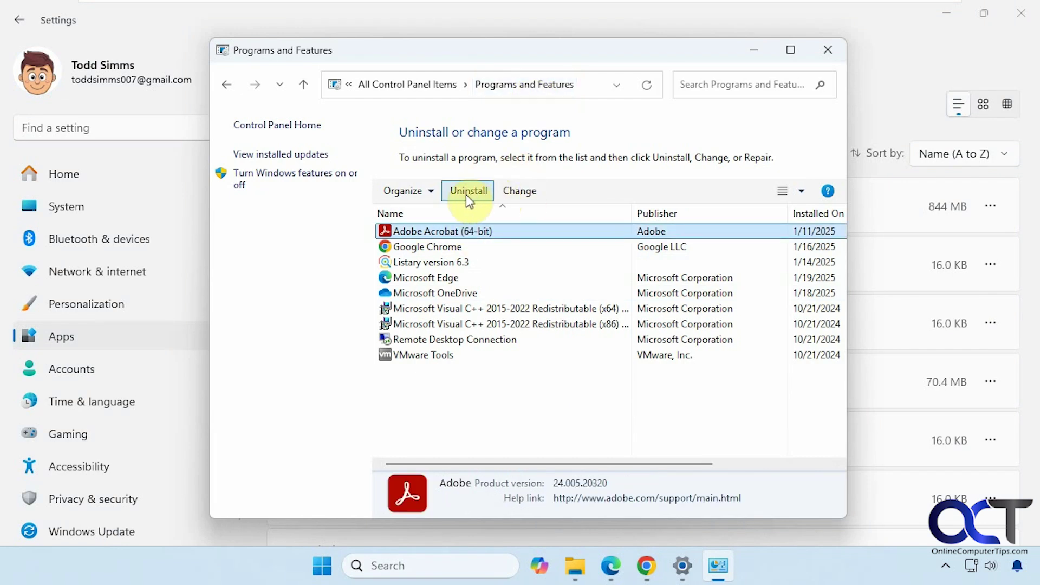